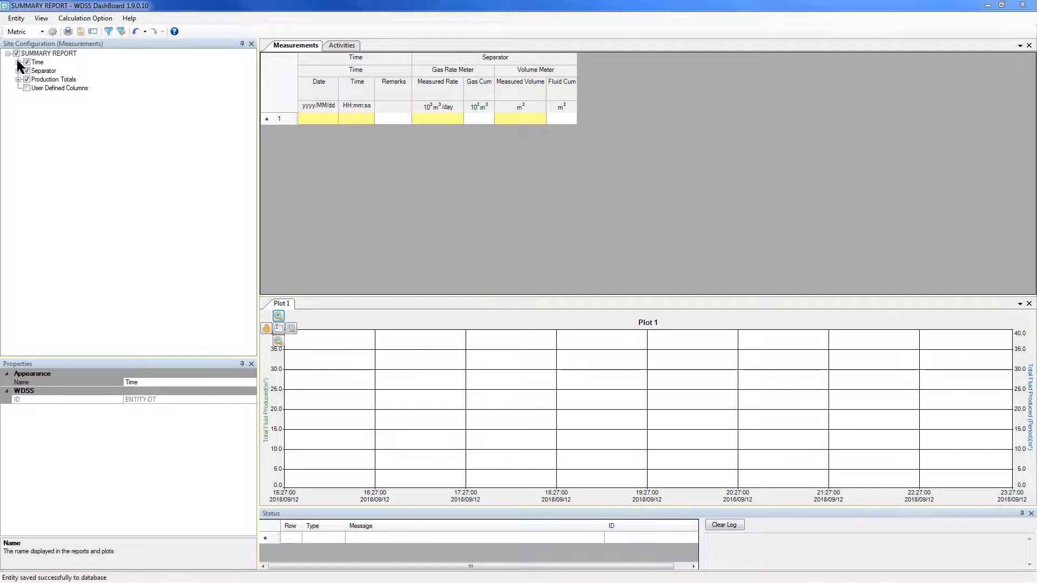
- Add the Summary column under Time and the Total Gas Produced and Total Gas Produced (Period) columns under Production Totals
click(19, 63)
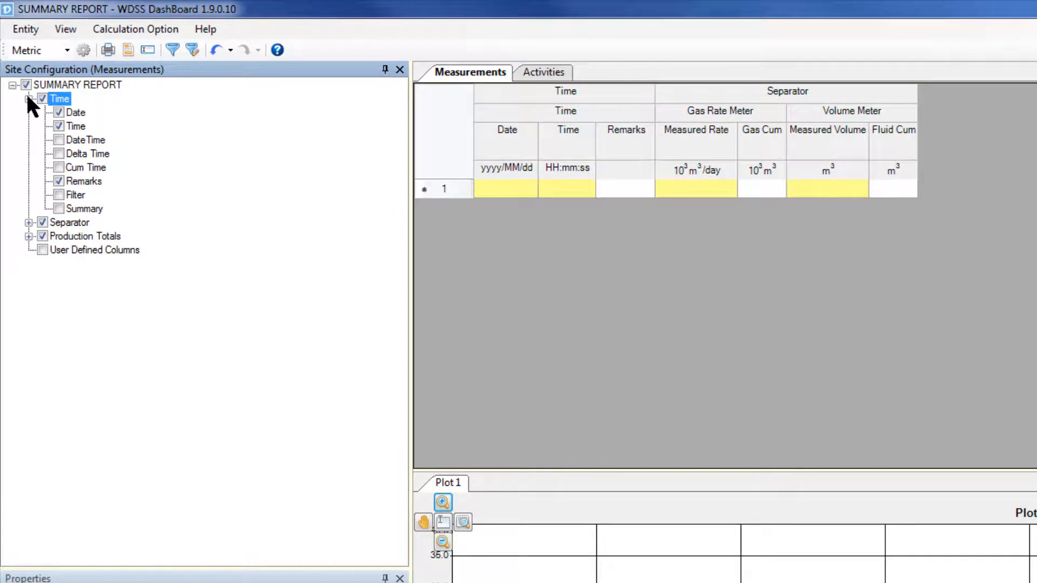
click(58, 209)
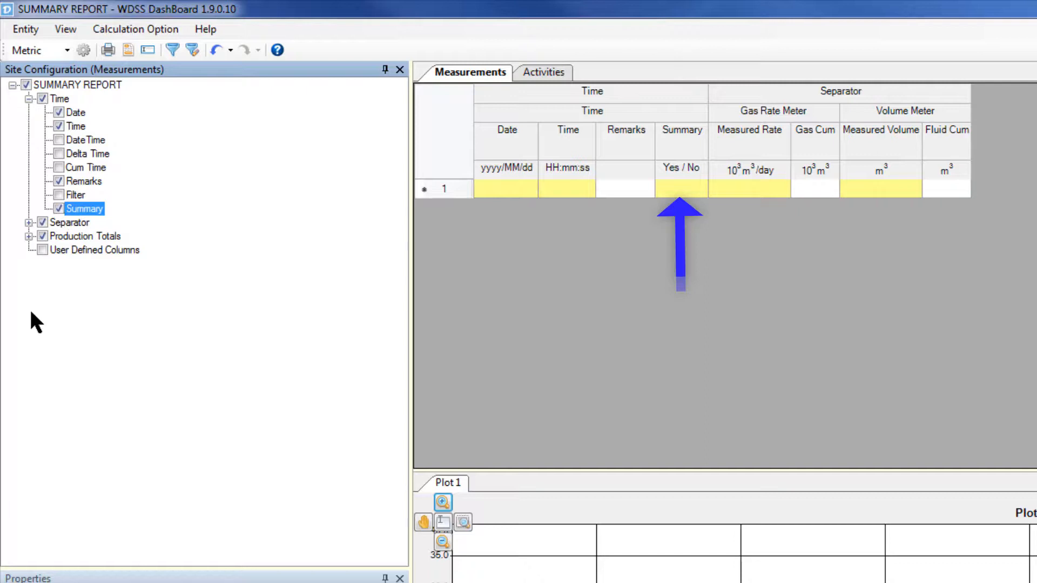
click(29, 236)
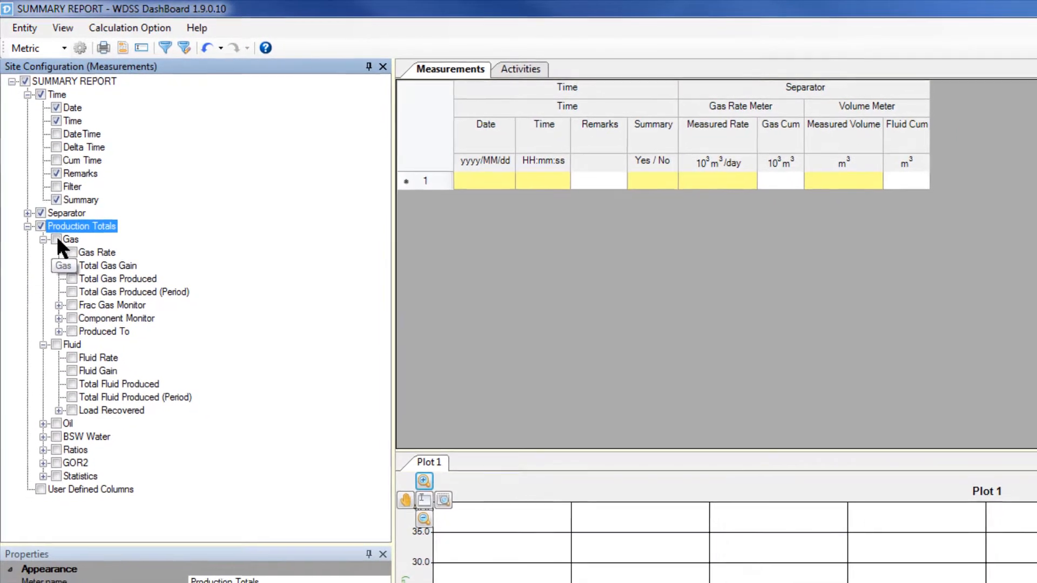
click(69, 269)
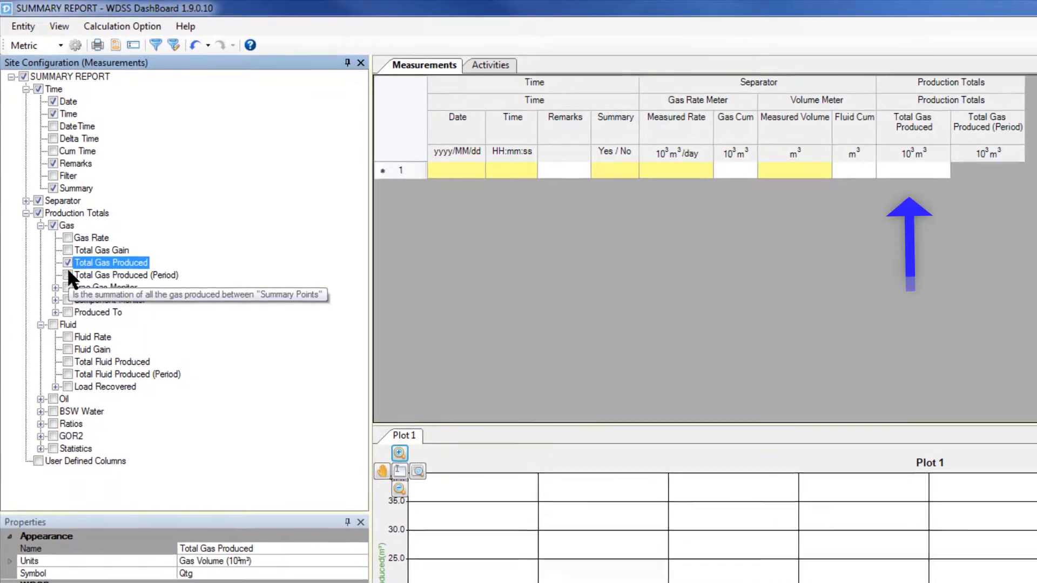
click(69, 282)
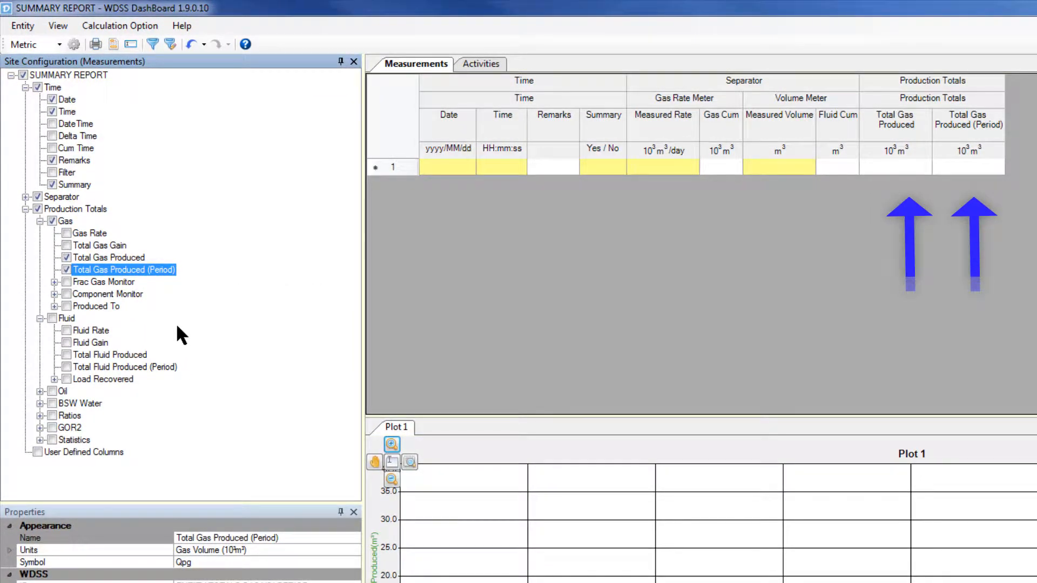
- Add the Total Fluid Produced and Total Fluid Produced (Period) columns to the Measurements table
click(52, 318)
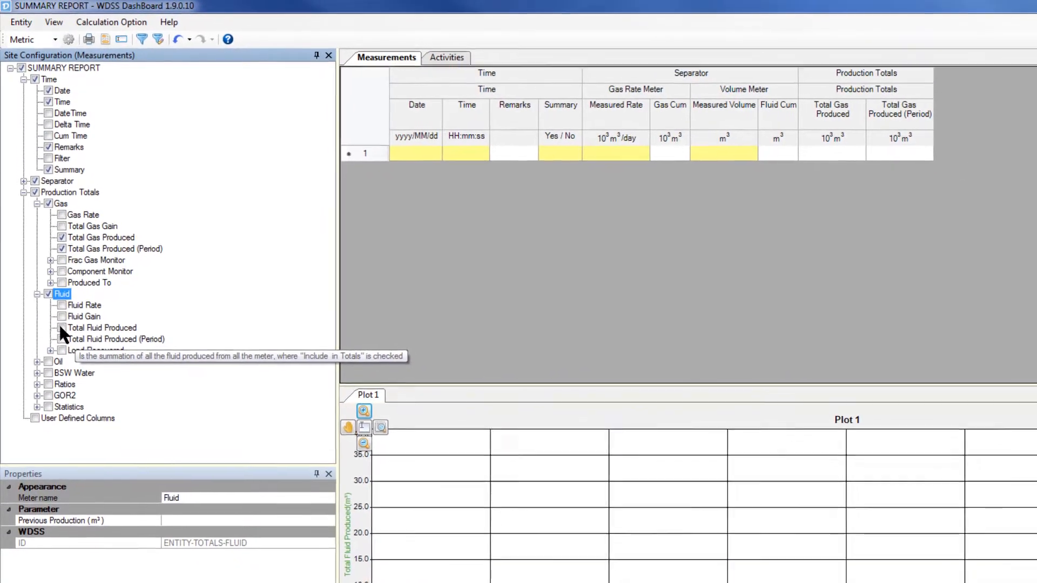
click(61, 327)
click(61, 339)
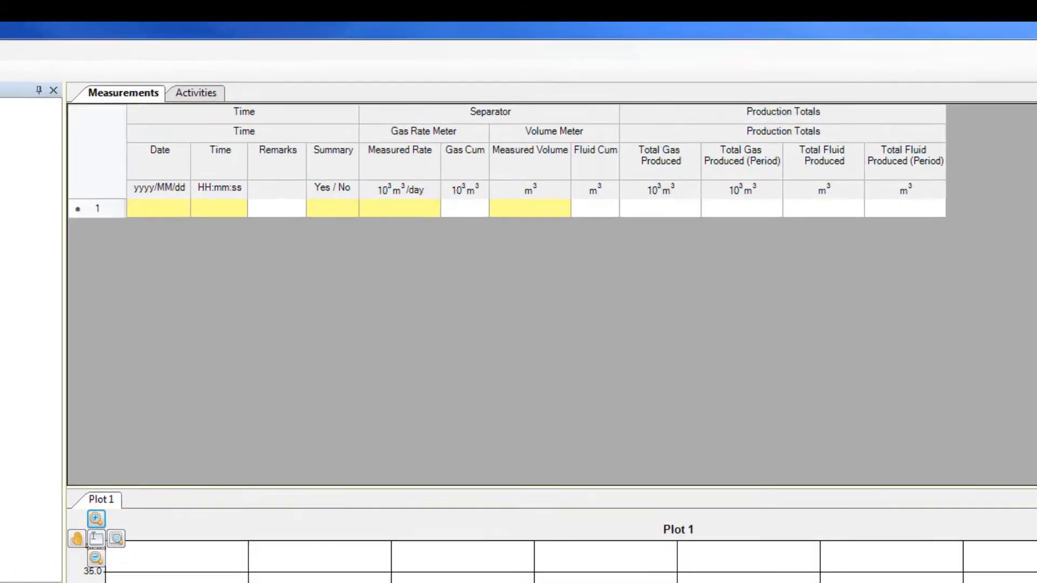
- Fill measurement row 1 with date 2018/09/12, time 00:00:00, a measured gas rate of 0 and a measured volume of 0
click(172, 210)
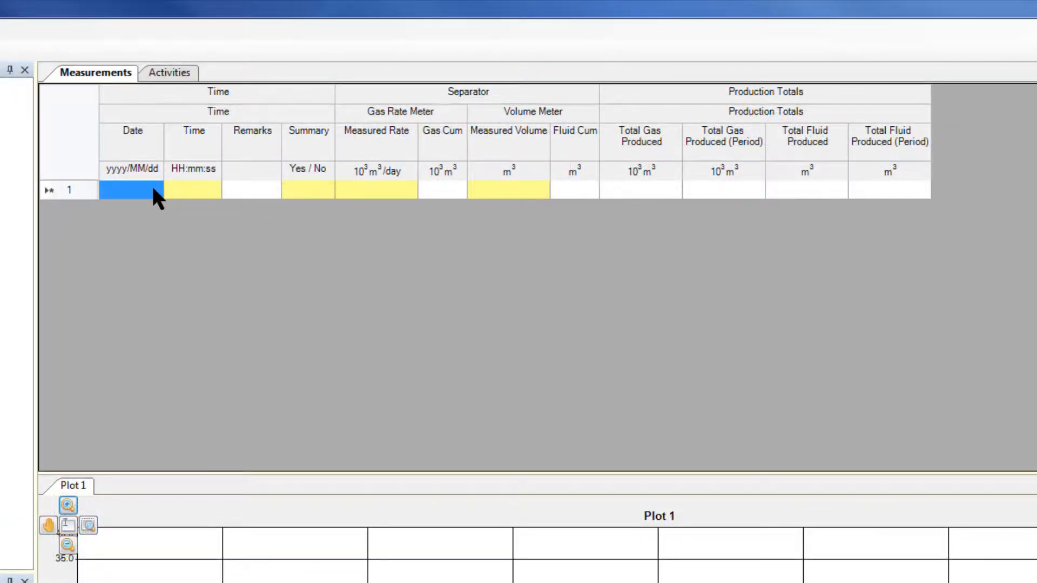
click(181, 206)
click(192, 266)
click(191, 189)
text(0)
key(Tab)
key(Tab)
key(Tab)
text(0)
key(Tab)
key(Tab)
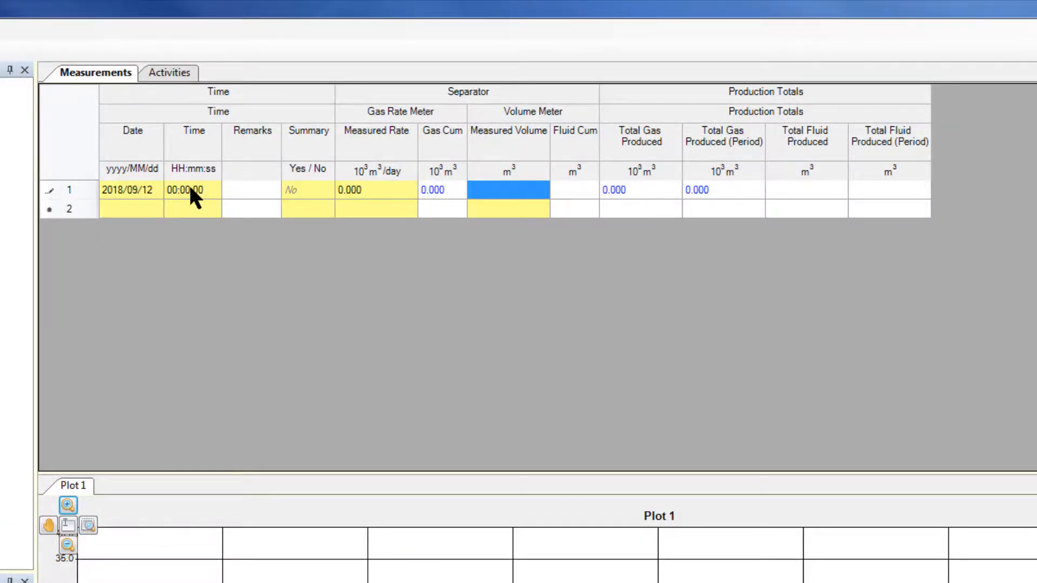
text(0)
- Fill measurement row 2 with time 00:30:00 and a measured gas rate of 48
click(190, 205)
text(4030)
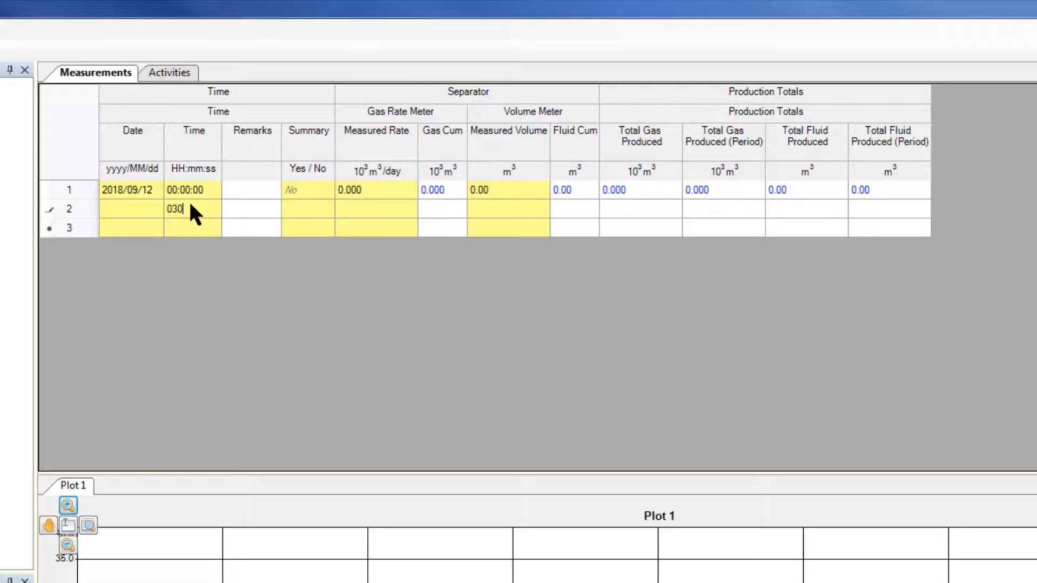
key(Tab)
click(359, 209)
text(48)
key(Tab)
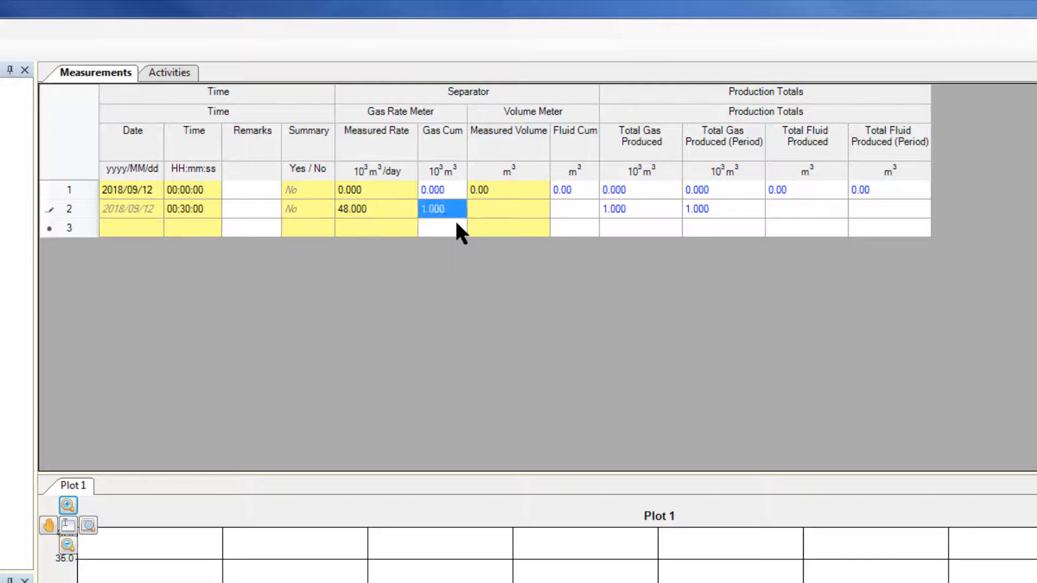
key(Tab)
- Fill measurement row 3 with time 01:00:00, a measured gas rate of 48 and a measured volume of 5
click(187, 228)
text(100)
key(Tab)
key(Tab)
key(Tab)
text(48)
key(Tab)
key(Tab)
text(5)
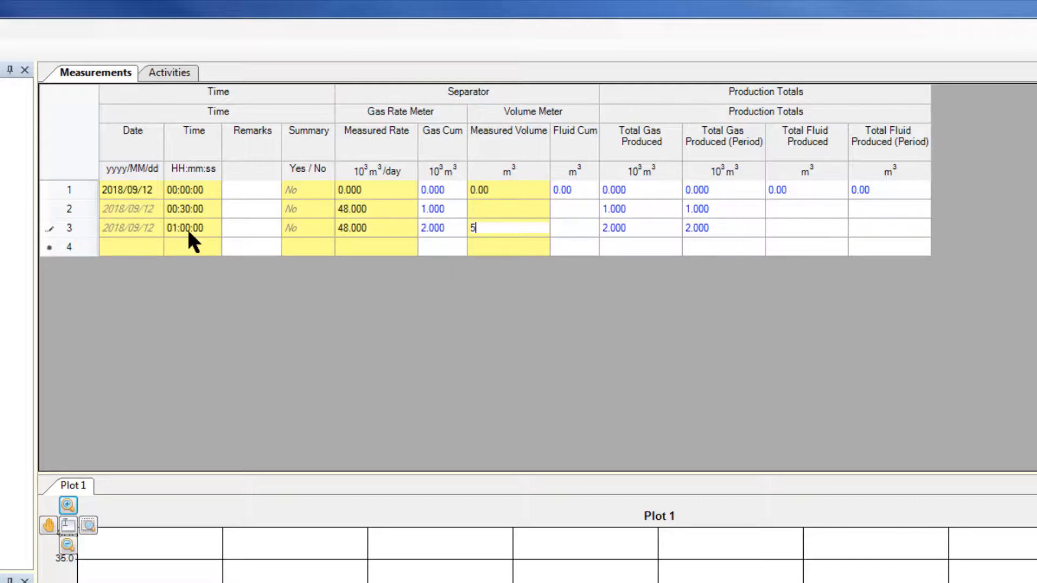
- Fill measurement row 4 with time 01:30:00 and a measured gas rate of 48
click(170, 239)
text(130)
key(Tab)
key(Tab)
key(Tab)
text(48)
key(Tab)
key(Tab)
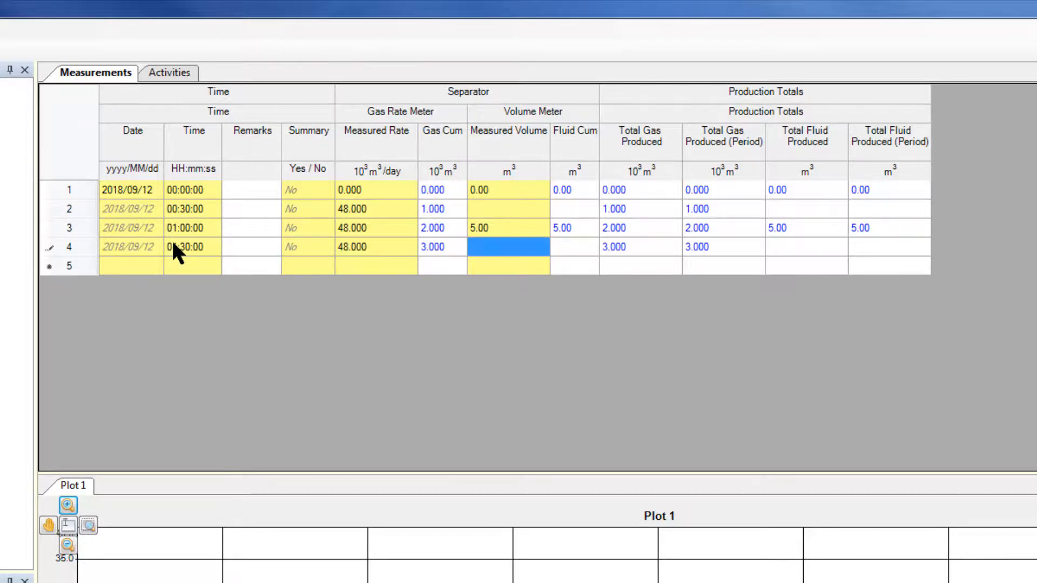
- Fill measurement row 5 with time 02:00:00, a measured gas rate of 48 and a measured volume of 5
click(200, 264)
text(200)
key(Tab)
key(Tab)
key(Tab)
text(48)
key(Tab)
key(Tab)
text(5)
- Fill measurement row 6 with time 02:30:00 and a measured gas rate of 48
click(187, 281)
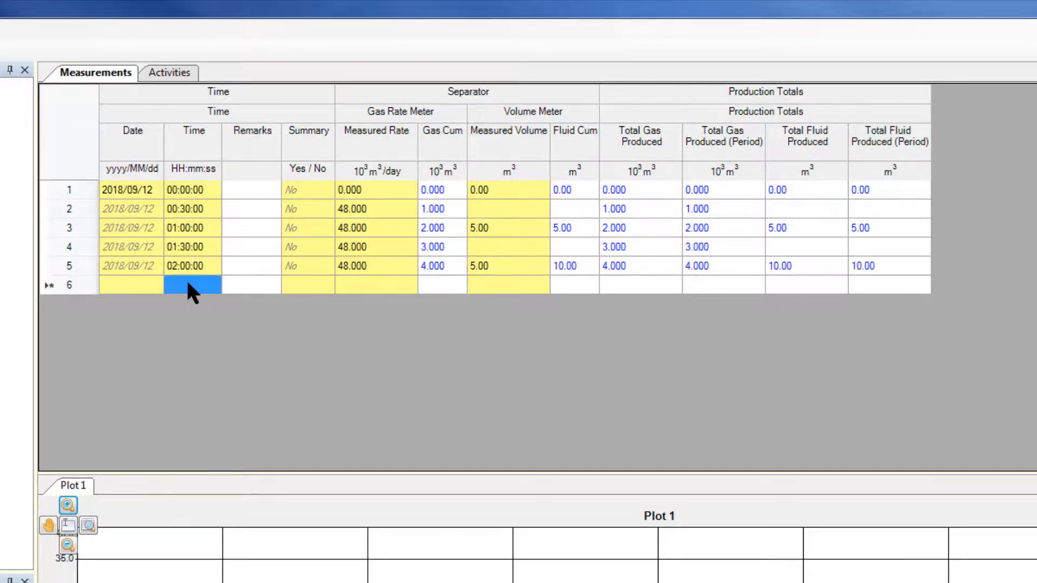
text(230)
key(Tab)
key(Tab)
key(Tab)
text(48)
key(Tab)
key(Tab)
- Fill measurement row 7 with time 03:00:00, a measured gas rate of 48 and a measured volume of 5
click(184, 300)
text(300)
key(Tab)
key(Tab)
key(Tab)
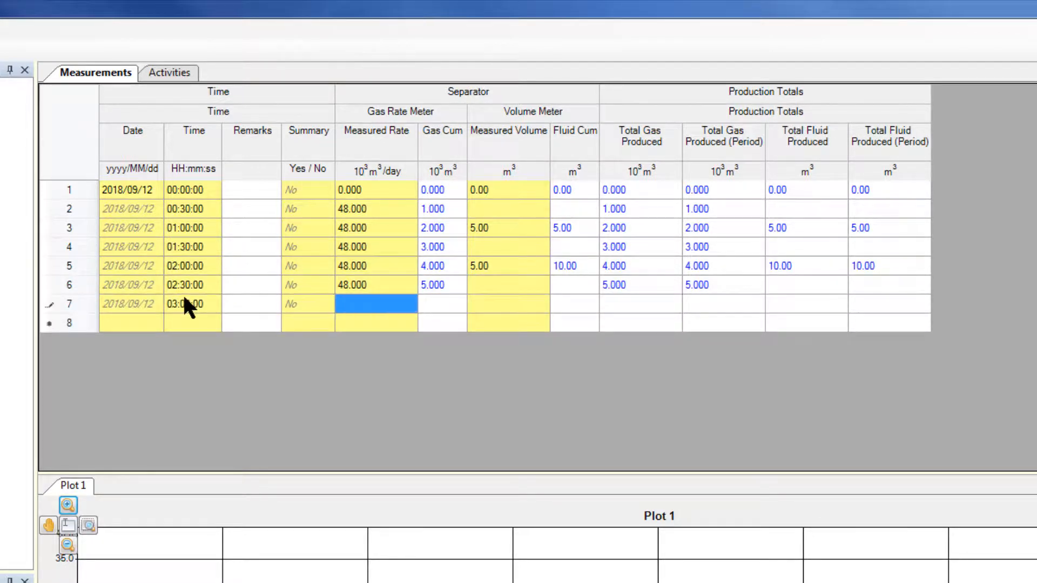
text(48)
key(Tab)
key(Tab)
text(5)
- Fill measurement row 8 with time 03:30:00 and a measured gas rate of 48
click(187, 318)
text(3:30)
key(Tab)
key(Tab)
key(Tab)
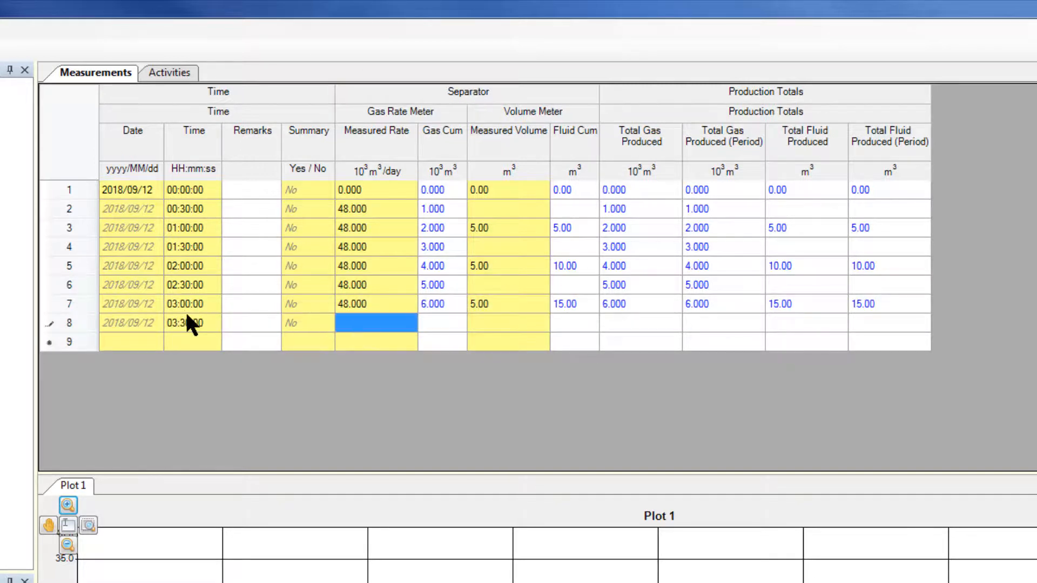
text(48)
key(Tab)
key(Tab)
- Fill measurement row 9 with time 04:00:00, a measured gas rate of 48 and a measured volume of 5
click(192, 341)
text(400)
key(Tab)
key(Tab)
key(Tab)
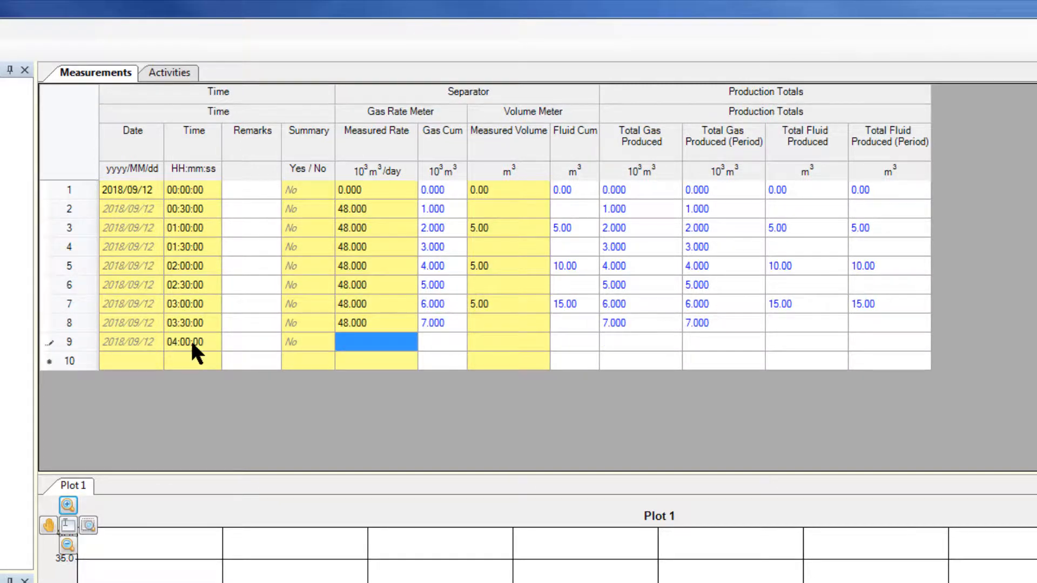
text(48)
key(Tab)
key(Tab)
text(5)
key(Tab)
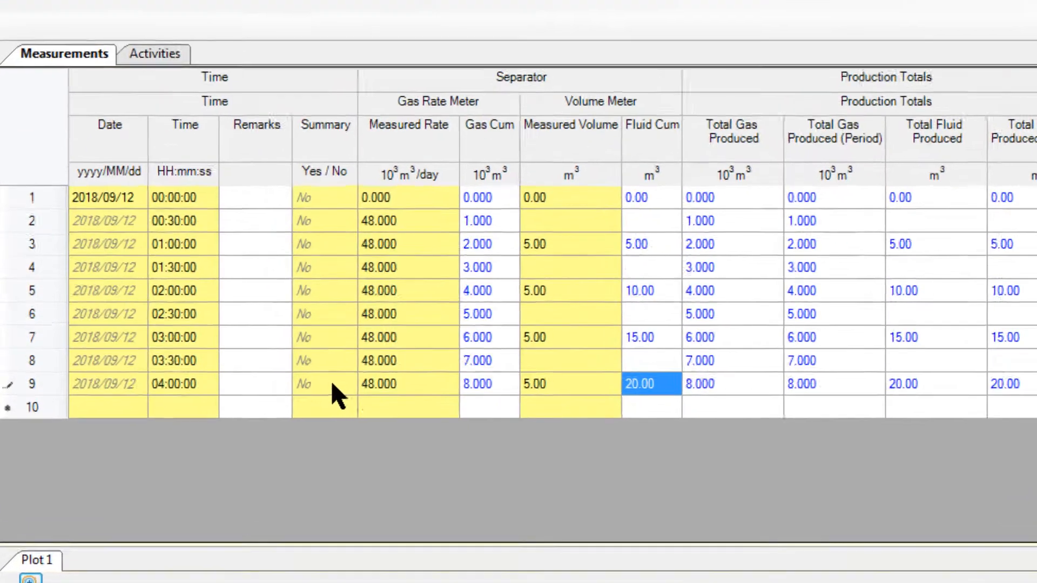
- Mark the 04:00:00 row as a summary point by setting its Summary value to Yes
click(279, 369)
click(290, 371)
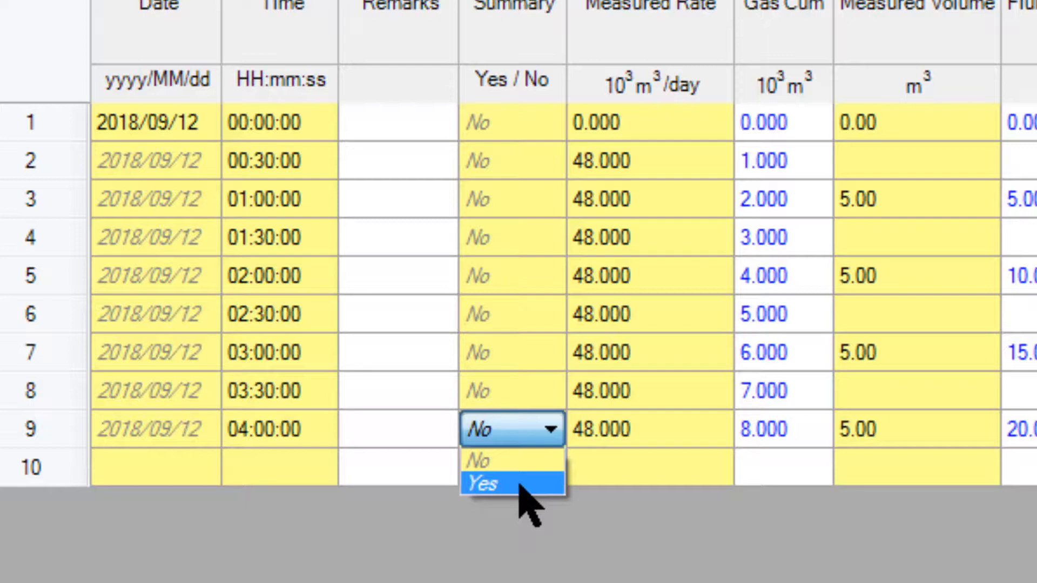
click(486, 484)
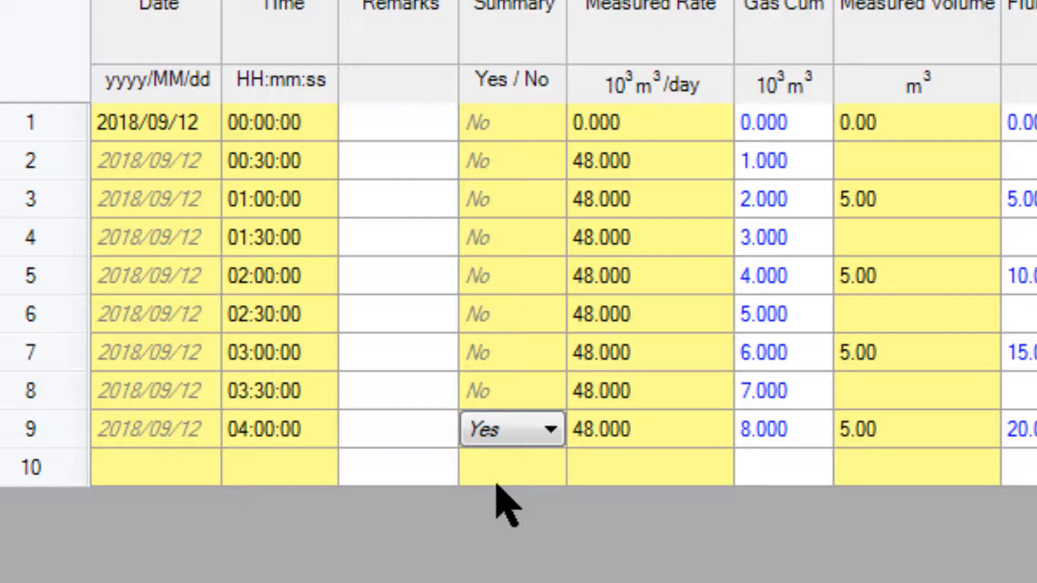
click(418, 433)
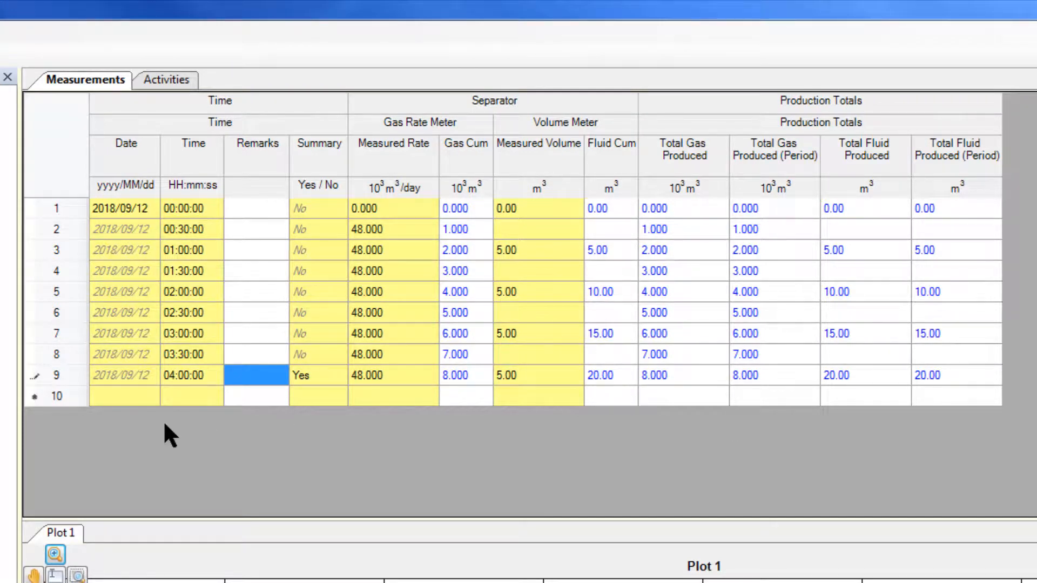
- Fill measurement row 10 with time 04:30:00 and a measured gas rate of 48
click(195, 394)
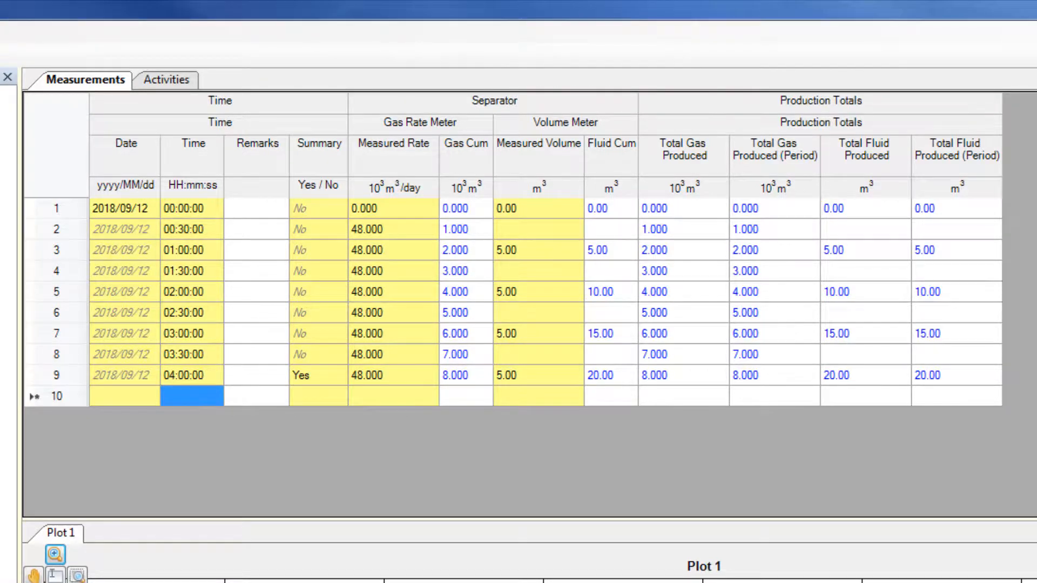
click(208, 401)
text(4:30)
key(Tab)
key(Tab)
key(Tab)
text(48)
key(Tab)
key(Tab)
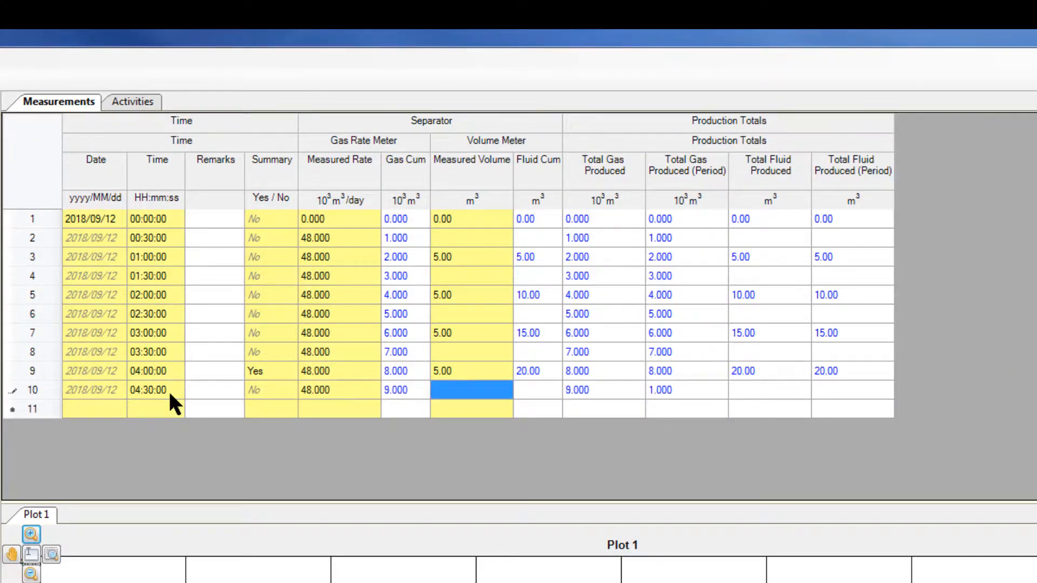
- Fill measurement row 11 with time 05:00:00, a measured gas rate of 48 and a measured volume of 5
click(158, 411)
text(5:00)
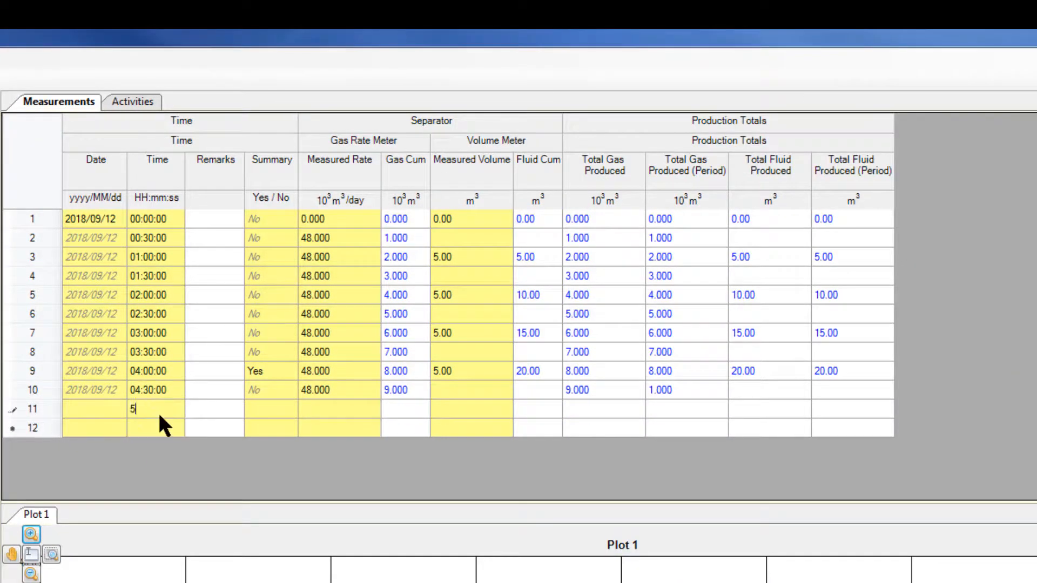
key(Tab)
key(Tab)
key(Tab)
text(48)
key(Tab)
key(Tab)
text(5)
- Fill measurement row 12 with time 05:30:00 and a measured gas rate of 48
click(158, 422)
text(5:3048)
- Fill measurement row 13 with time 06:00:00, a measured gas rate of 48 and a measured volume of 5
click(157, 439)
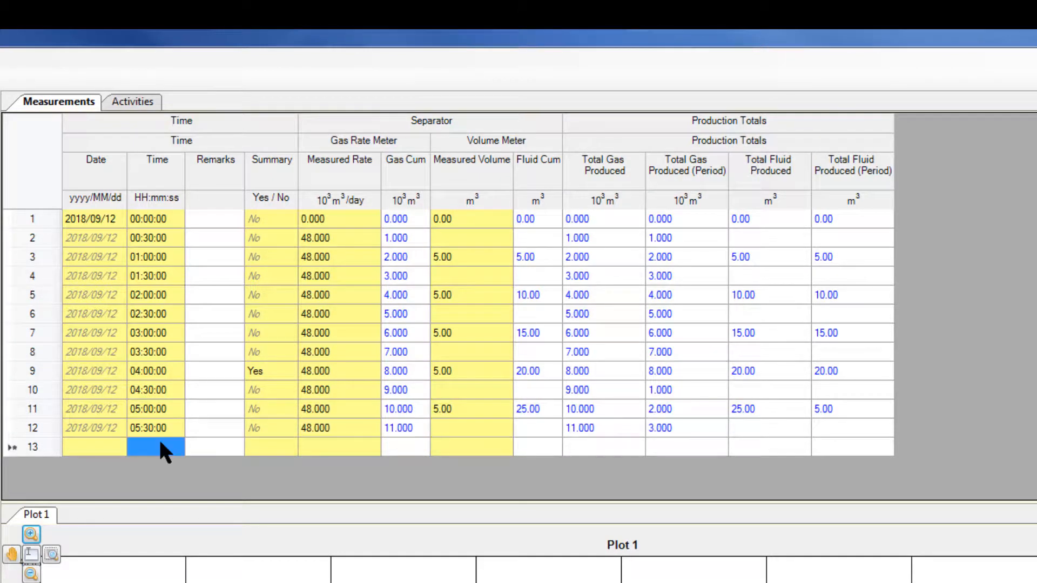
text(6:00)
key(Tab)
key(Tab)
key(Tab)
text(48)
key(Tab)
key(Tab)
- Fill measurement row 14 with time 06:30:00 and a measured gas rate of 48
click(163, 460)
text(630)
key(Tab)
key(Tab)
key(Tab)
text(48)
key(Tab)
key(Tab)
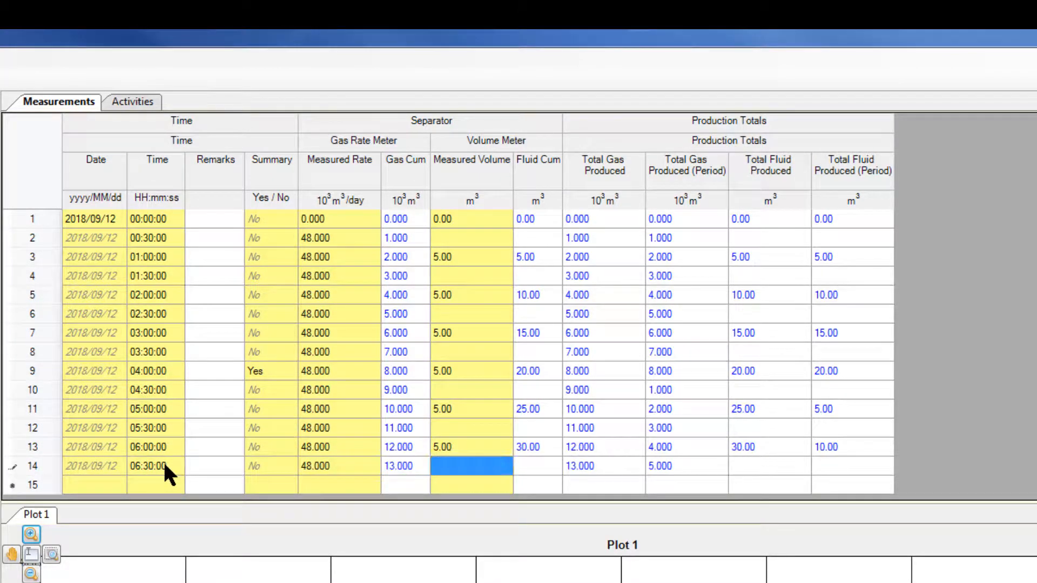
- Fill measurement row 15 with time 07:00:00, a measured gas rate of 48 and a measured volume of 5
click(170, 476)
text(700)
key(Tab)
key(Tab)
key(Tab)
text(48)
key(Tab)
key(Tab)
- Fill measurement row 16 with time 07:30:00 and a measured gas rate of 48
scroll(166, 484, down, 1)
click(165, 484)
text(730)
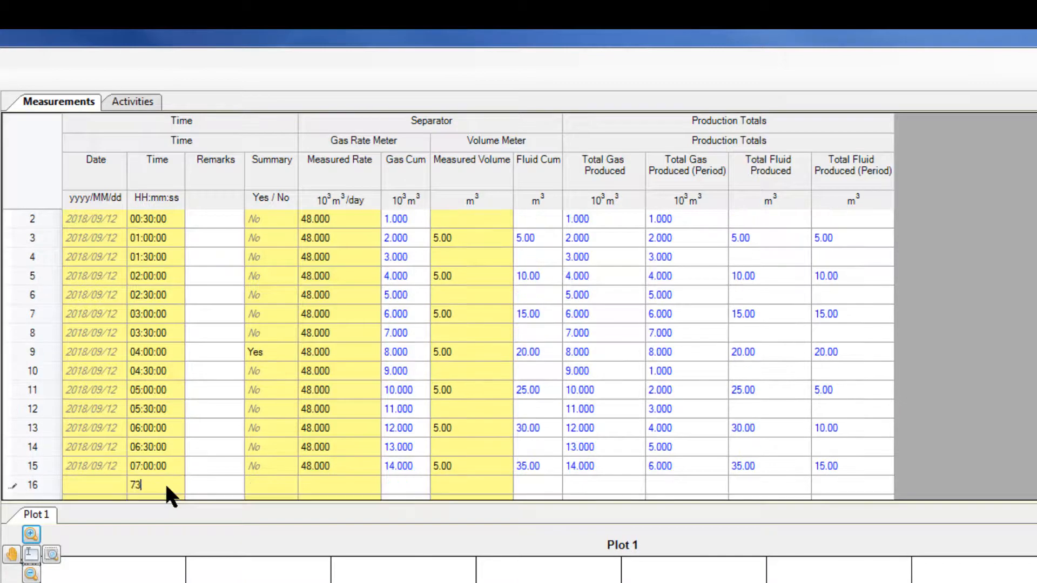
key(Tab)
key(Tab)
key(Tab)
text(48)
- Fill measurement row 17 with time 08:00:00, a measured gas rate of 48 and a measured volume of 5
click(165, 485)
text(800)
key(Tab)
key(Tab)
key(Tab)
text(48)
key(Tab)
key(Tab)
text(5)
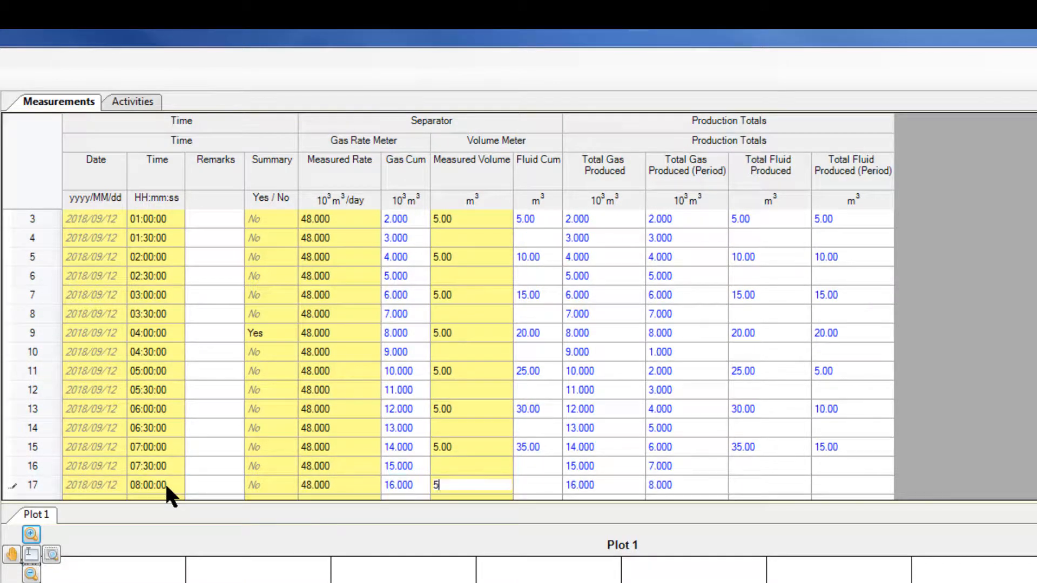
key(Return)
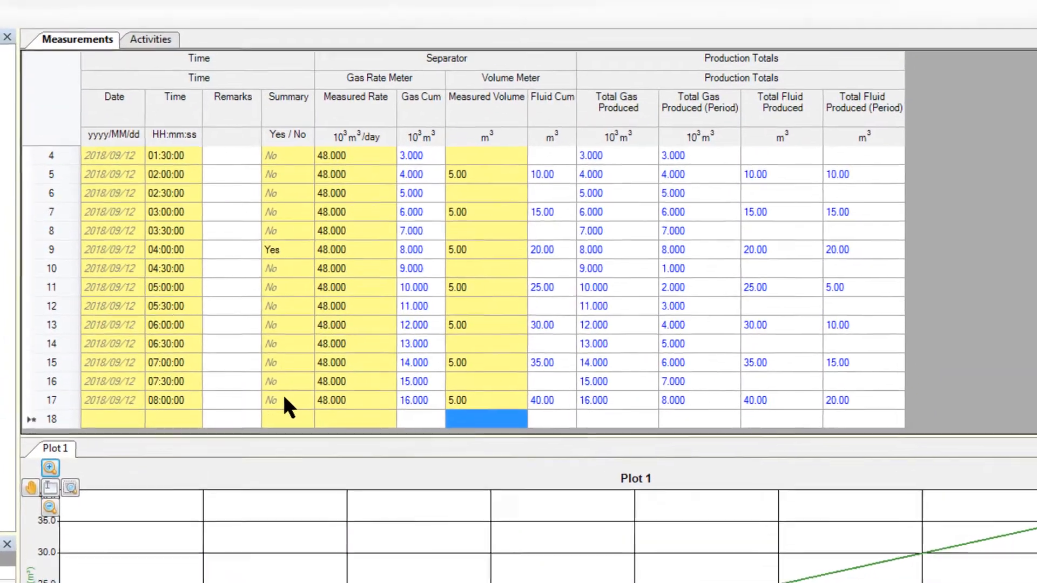
- Mark the 08:00:00 row as a summary point by setting its Summary value to Yes
click(285, 401)
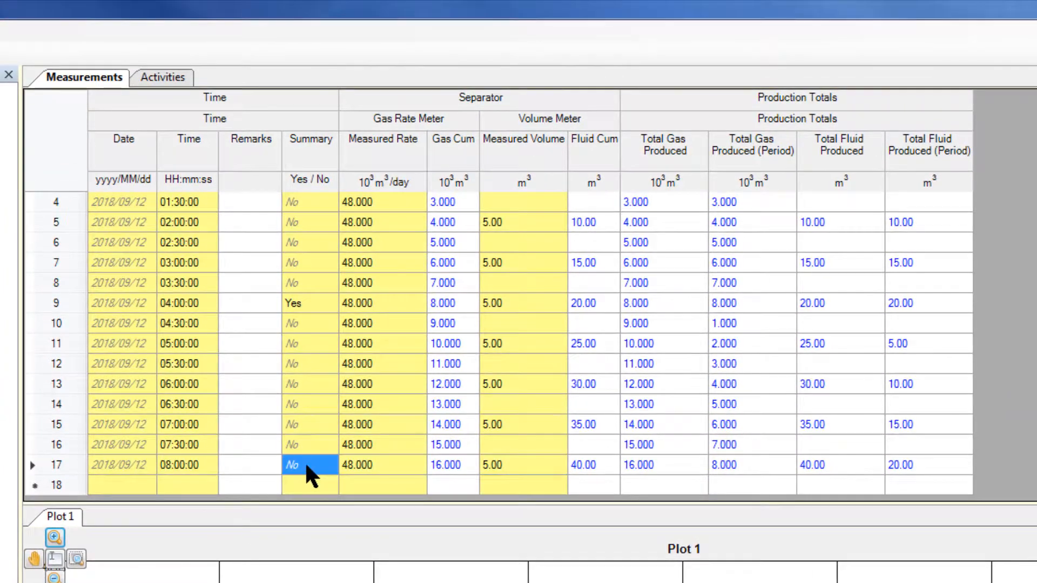
click(325, 460)
click(328, 463)
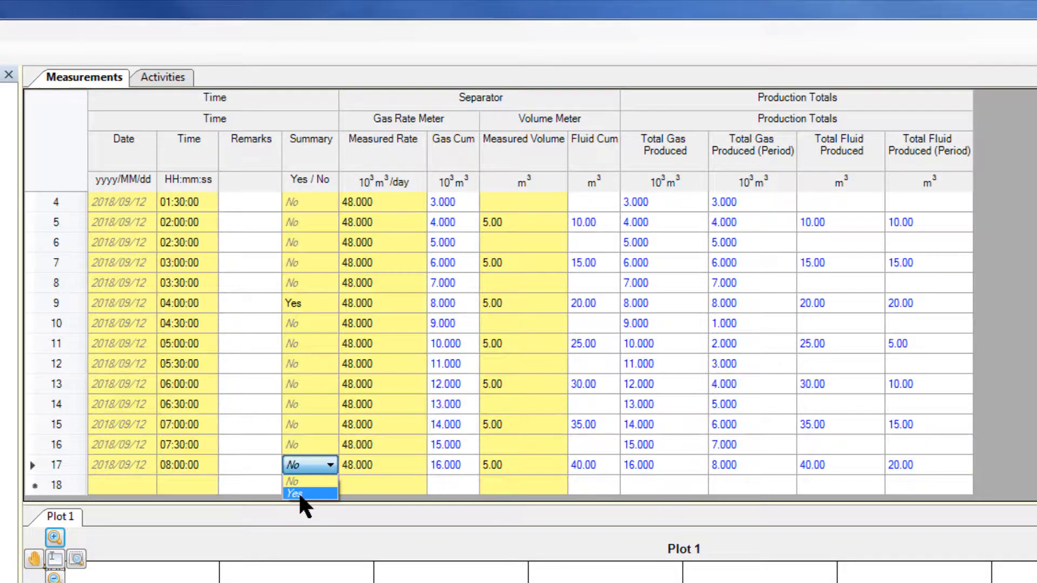
click(298, 493)
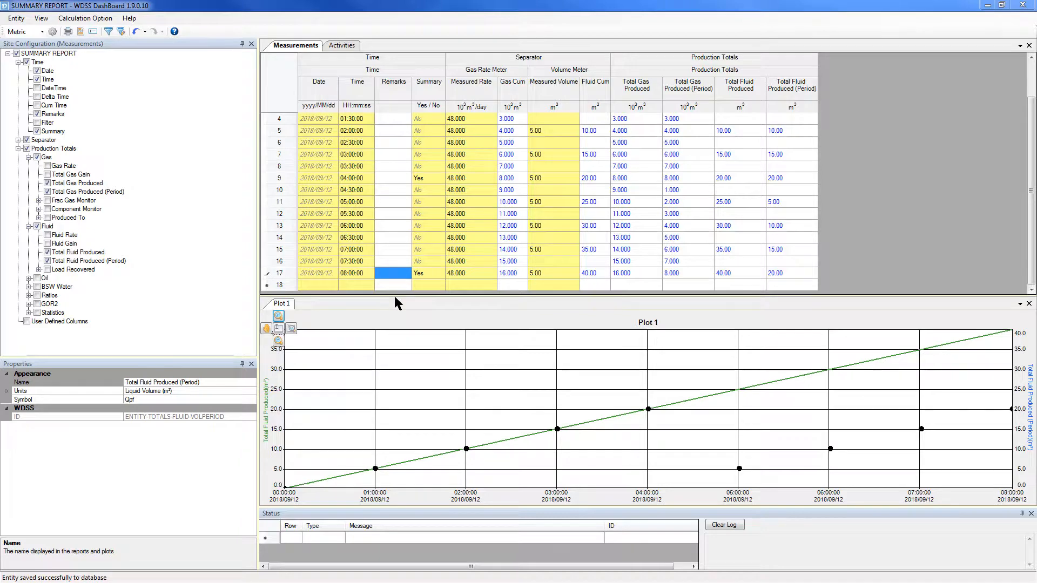
- Copy the BlackBerry summary of the 04:00:00 summary row to the clipboard
click(437, 213)
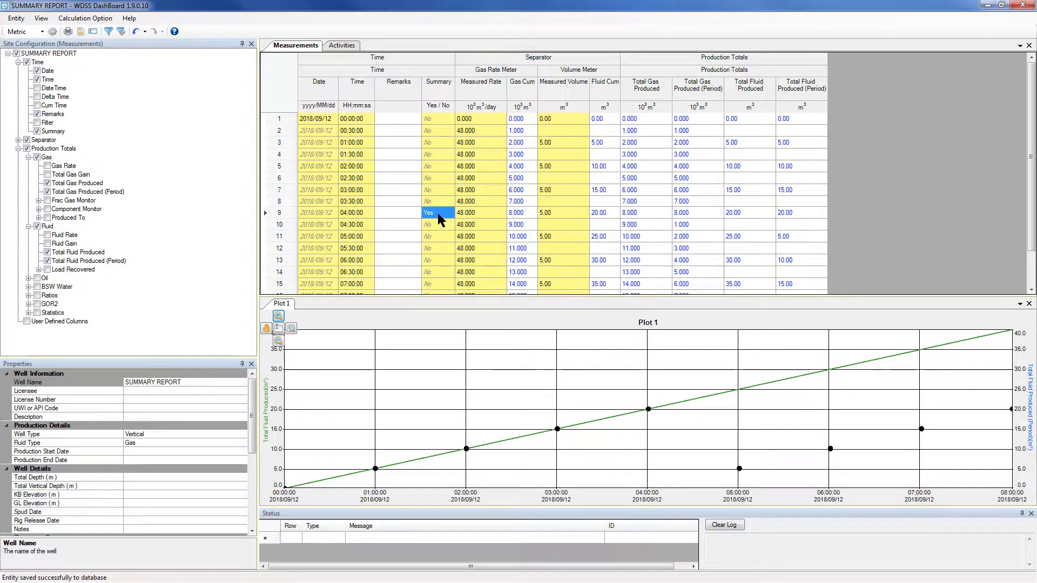
right_click(529, 213)
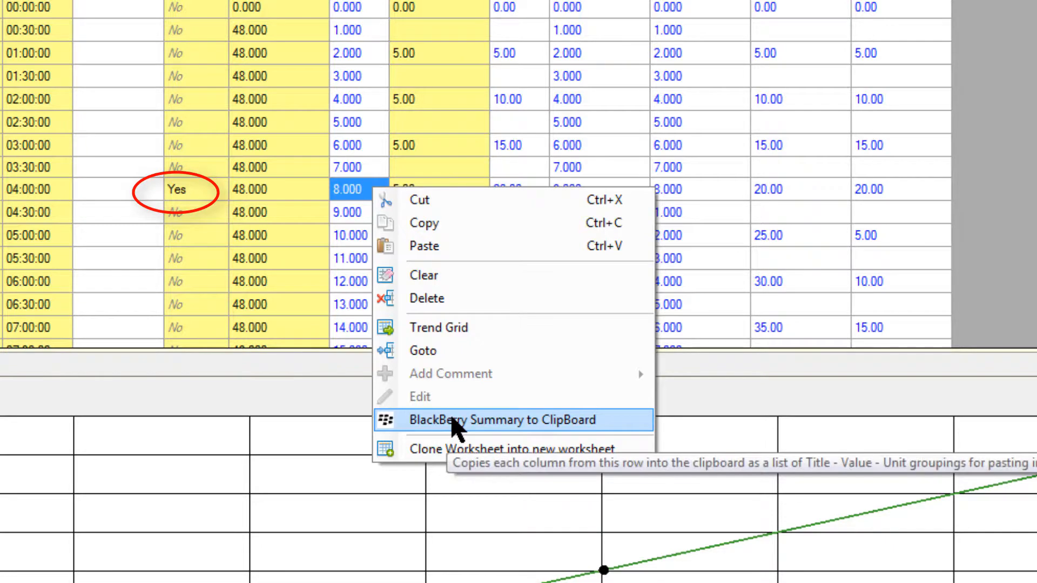
click(451, 422)
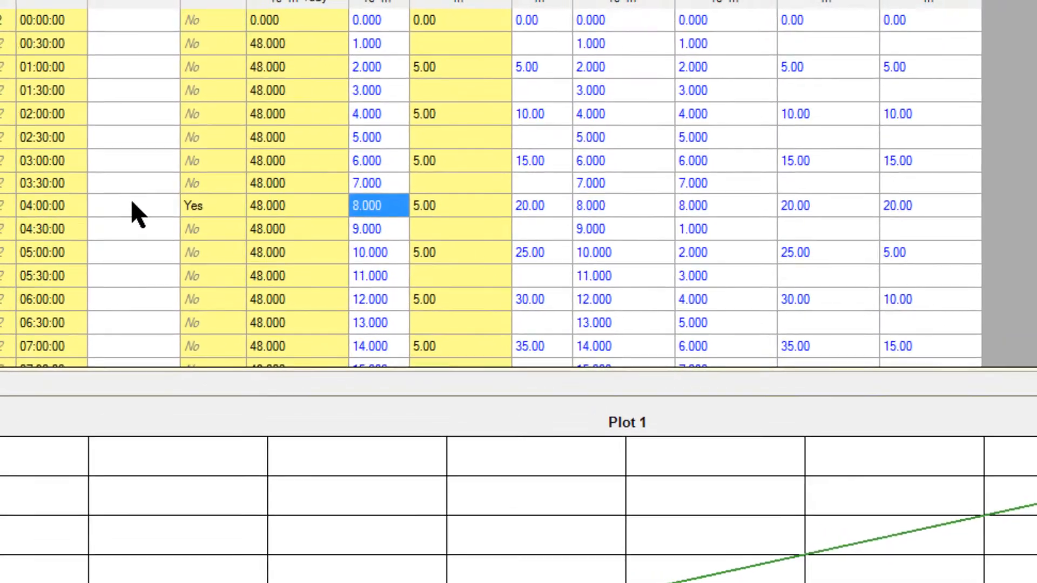
- Paste the copied summary into the Remarks cell of the 04:00:00 row and commit it
click(138, 211)
click(137, 211)
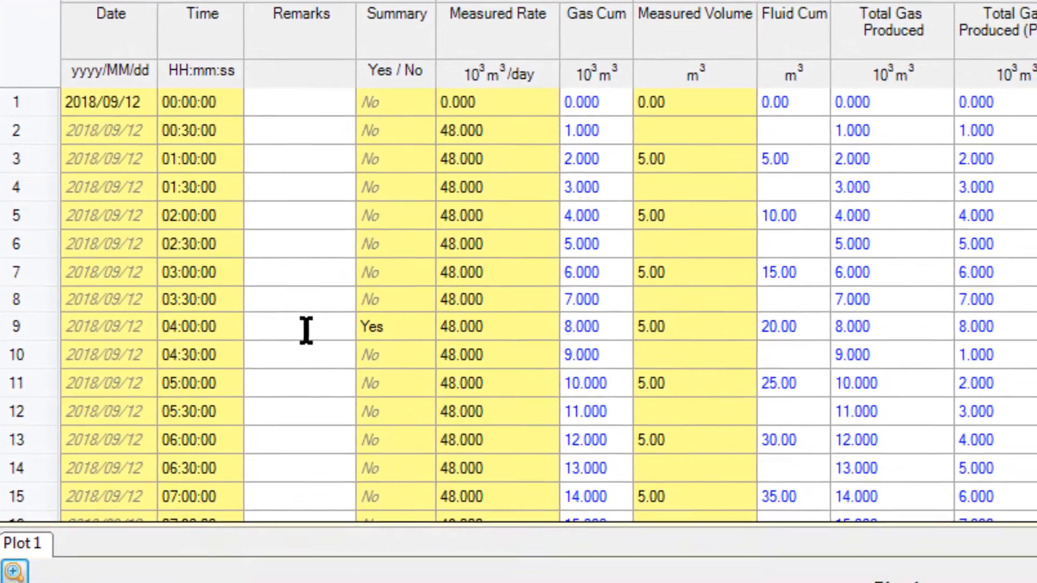
right_click(306, 331)
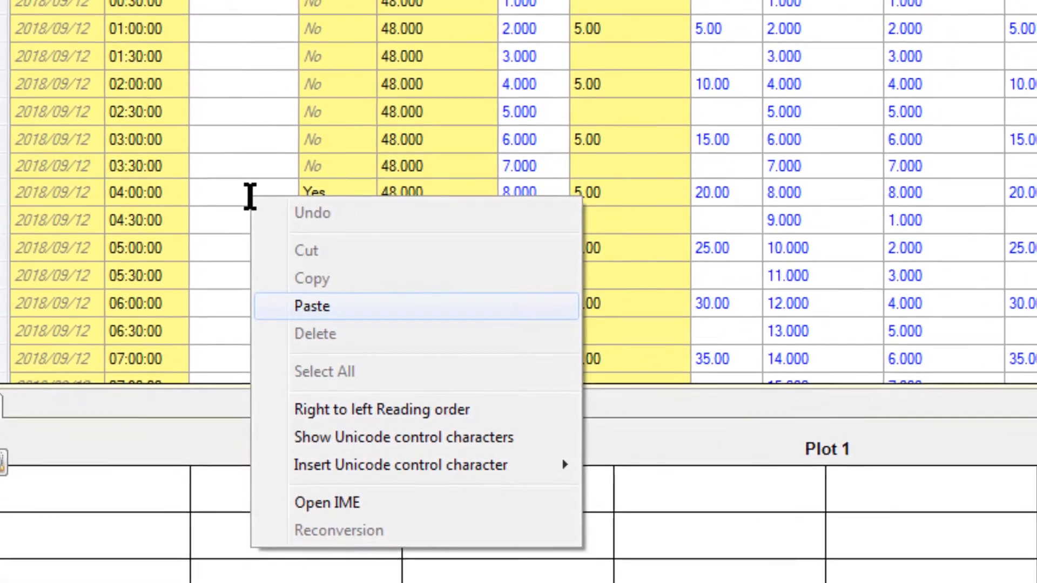
click(329, 304)
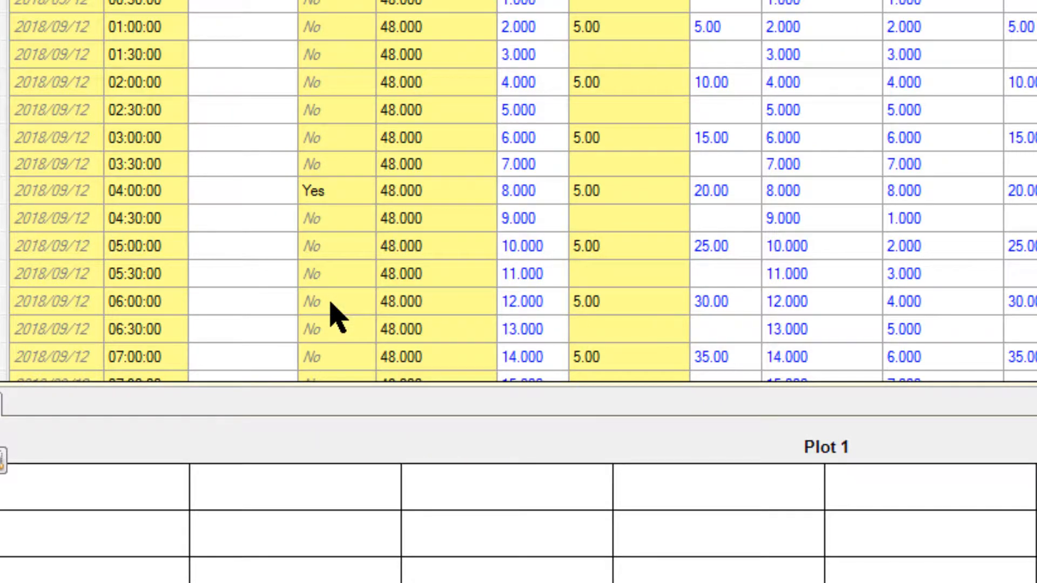
click(251, 223)
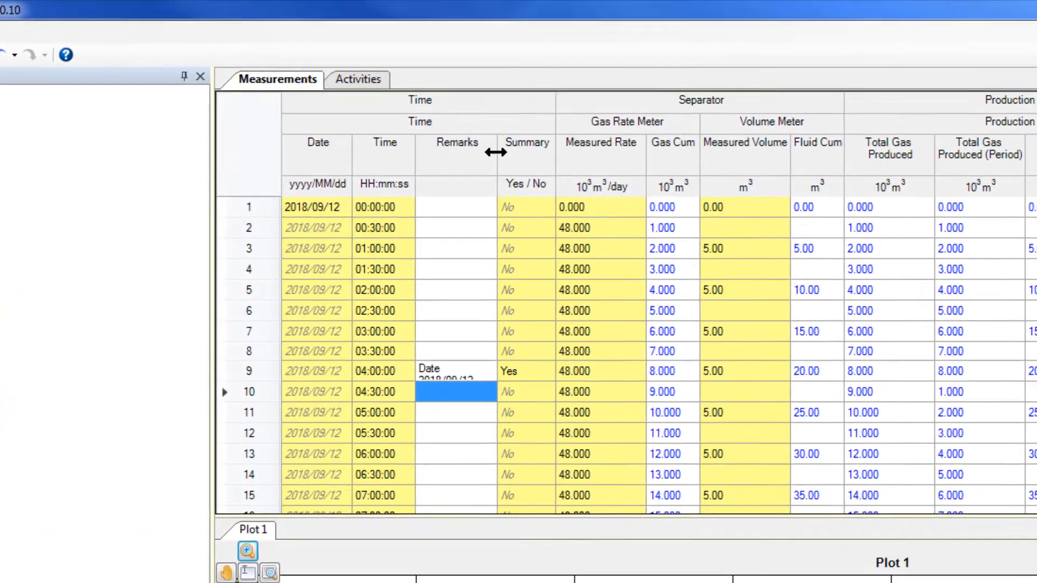
- Widen the Remarks column and increase the height of row 9 to fit the whole pasted summary
drag(493, 139, 672, 146)
drag(241, 386, 250, 507)
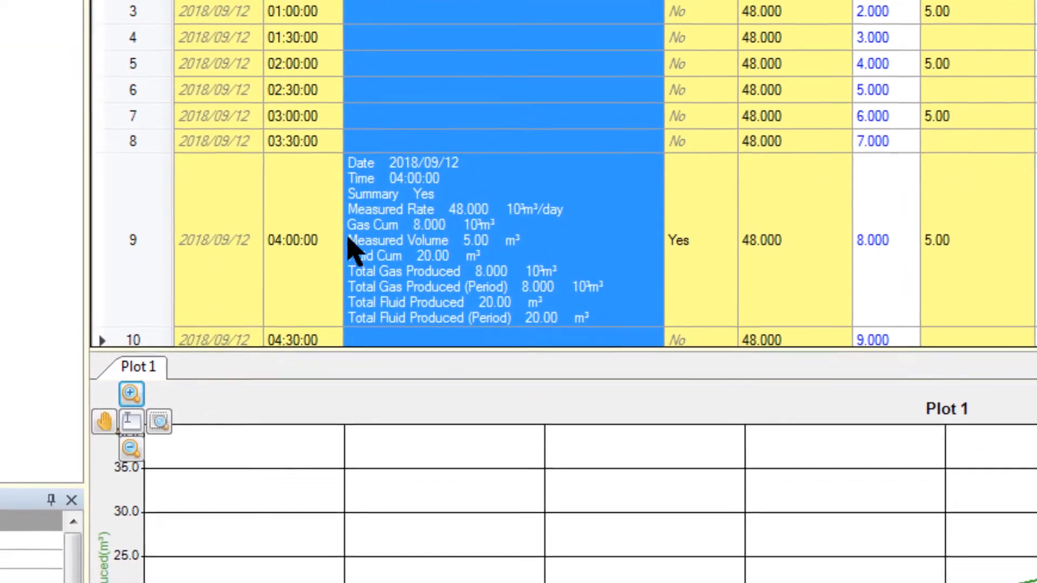
- Open the 04:00:00 remark in the Expanded Cell Editor, trim the end of its text and save it
click(225, 250)
click(557, 227)
right_click(557, 225)
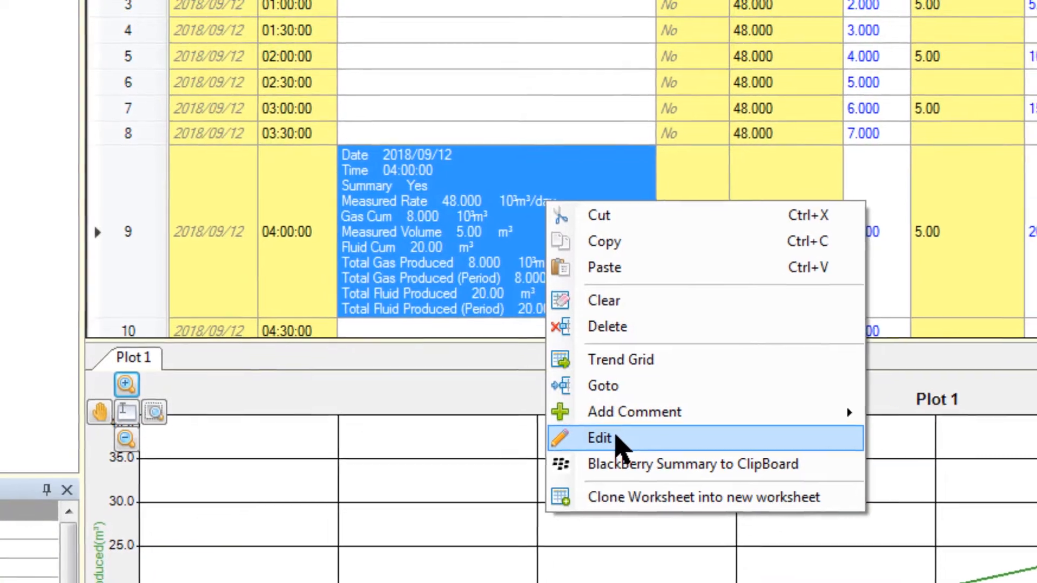
click(626, 448)
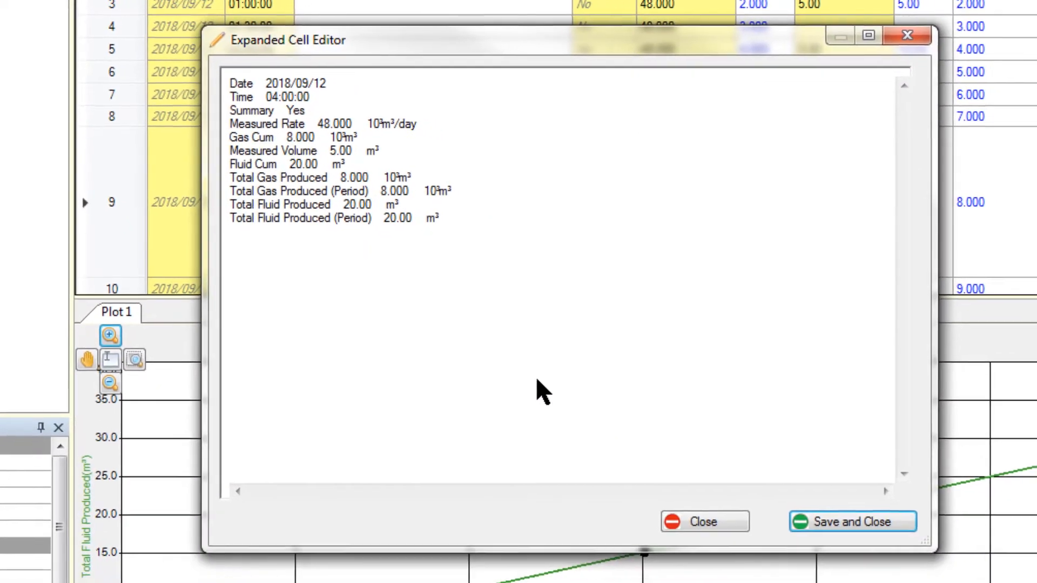
click(508, 298)
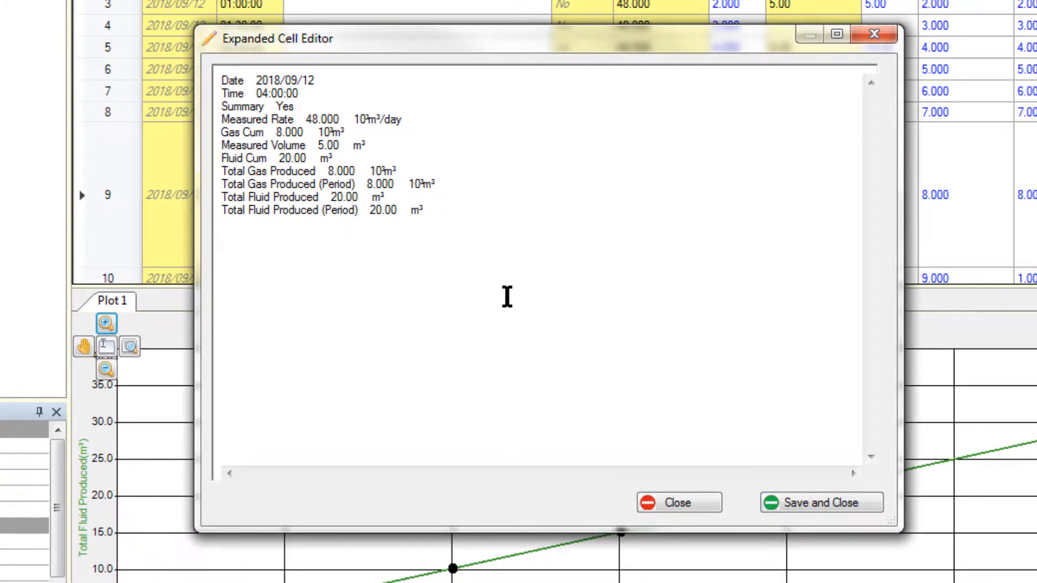
key(BackSpace)
key(BackSpace)
click(812, 500)
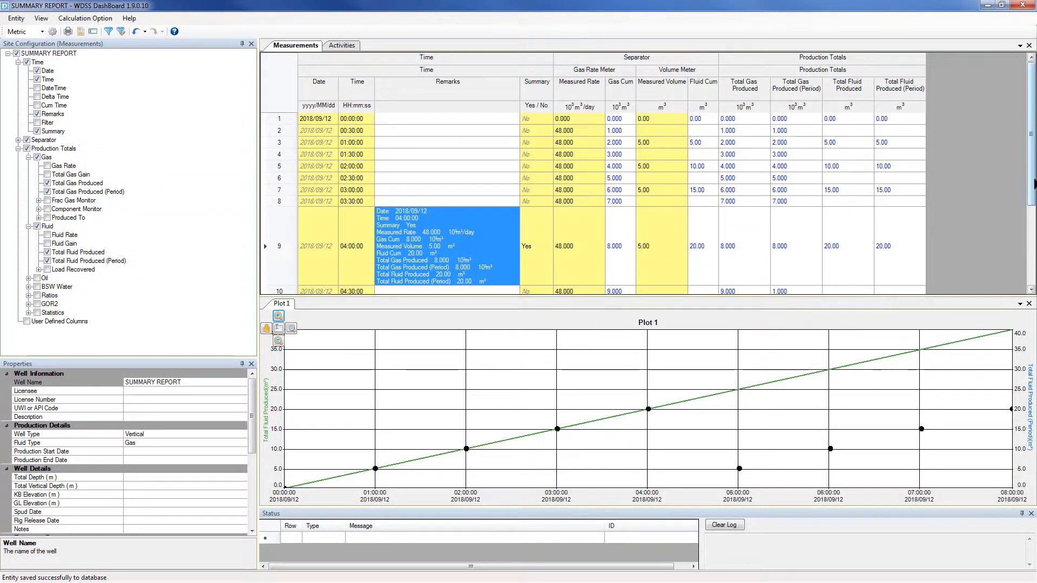
- In the application preferences, set the BlackBerry Formatting separator between Title and Value to "=" instead of a tab
drag(1032, 184, 1034, 263)
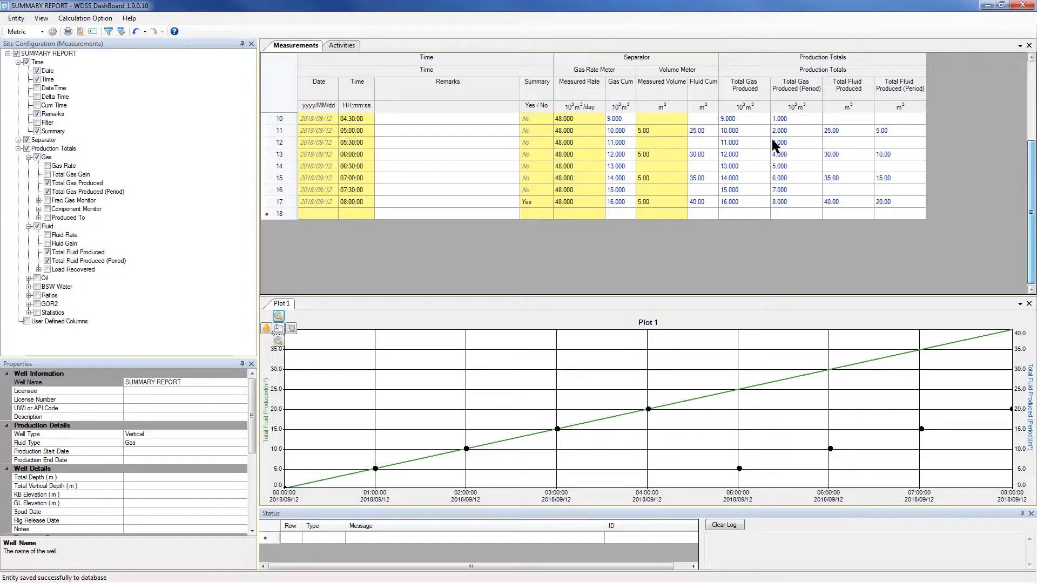
click(41, 18)
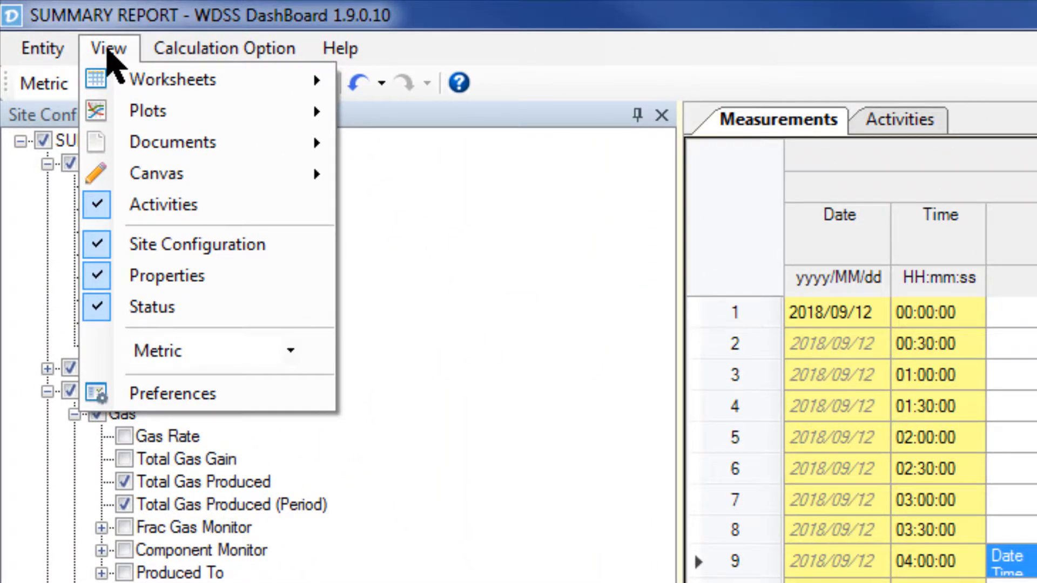
click(154, 393)
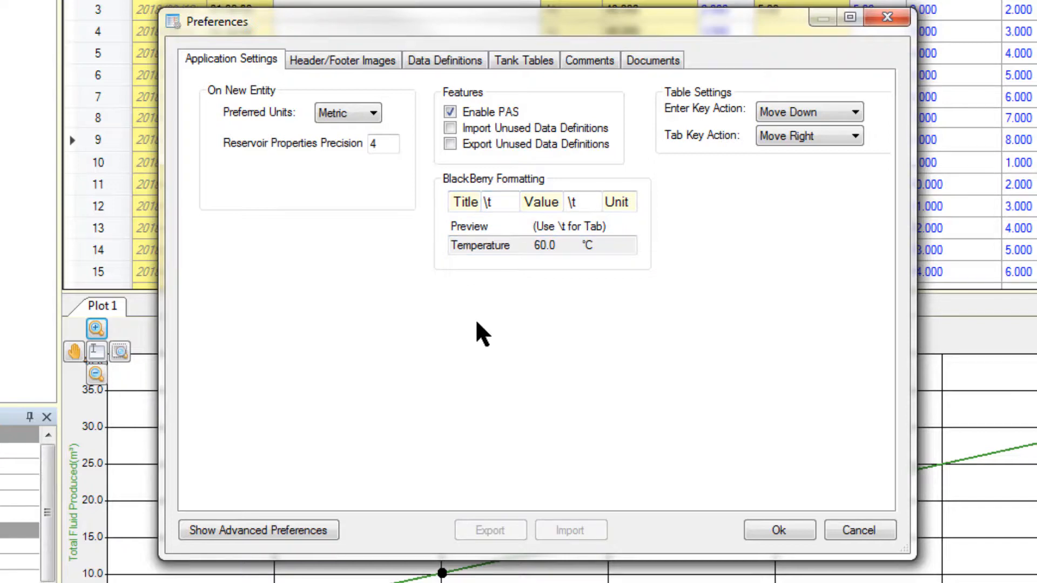
click(502, 203)
key(BackSpace)
key(BackSpace)
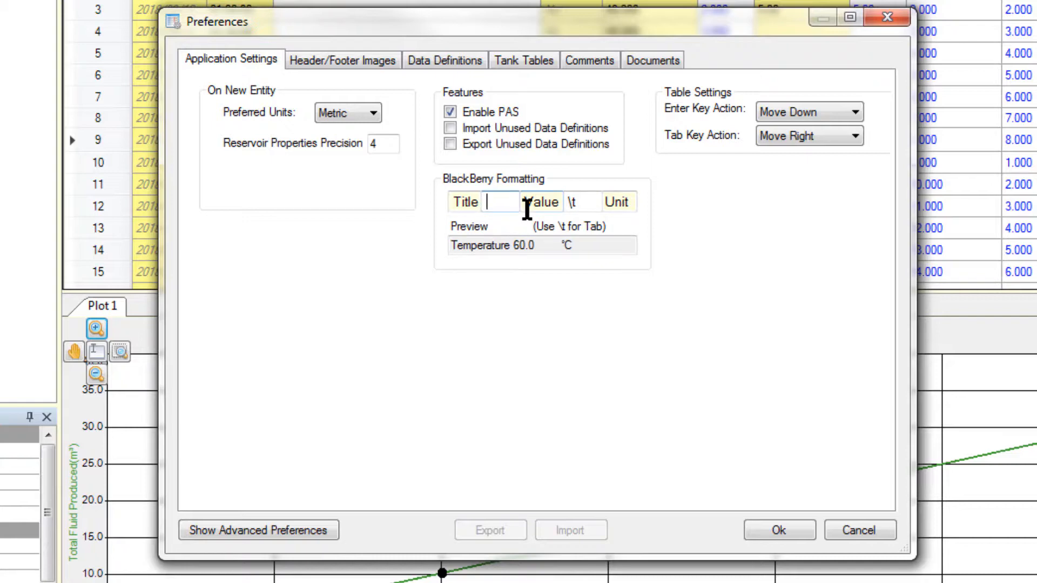
text(=)
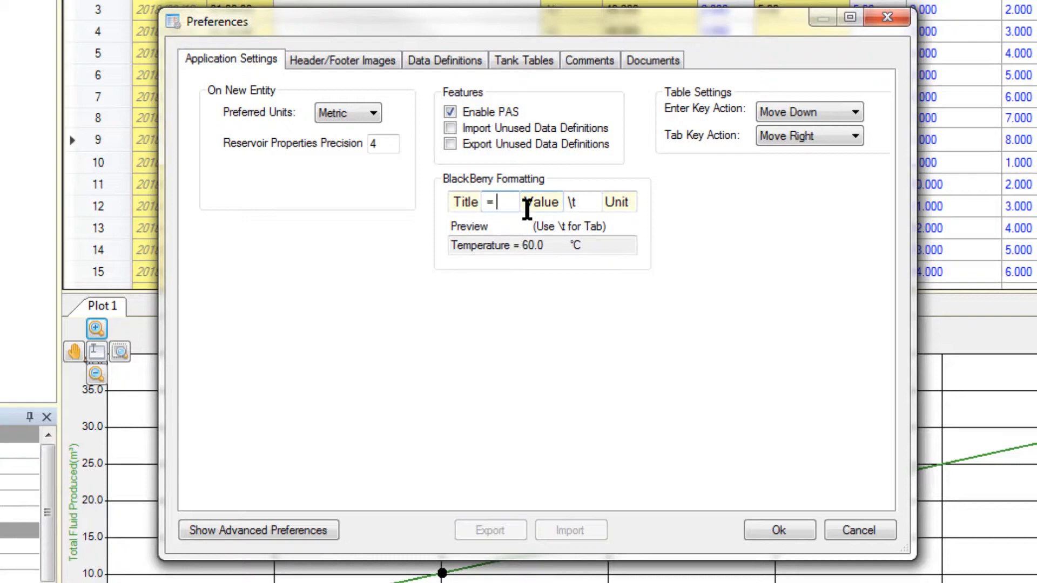
- Replace the tab separator between Value and Unit with a space and accept the preferences
click(586, 202)
key(BackSpace)
key(BackSpace)
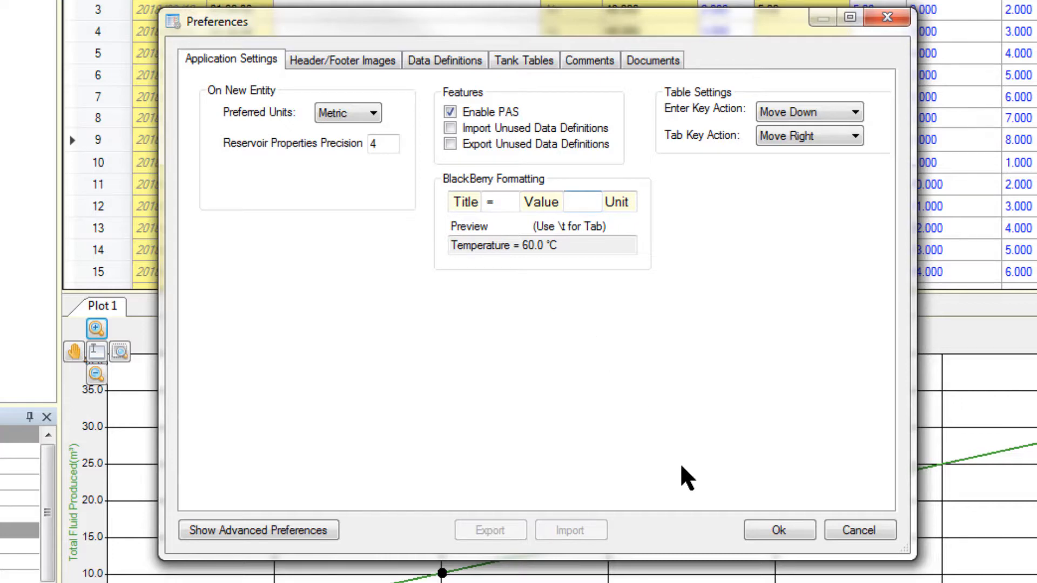
click(787, 528)
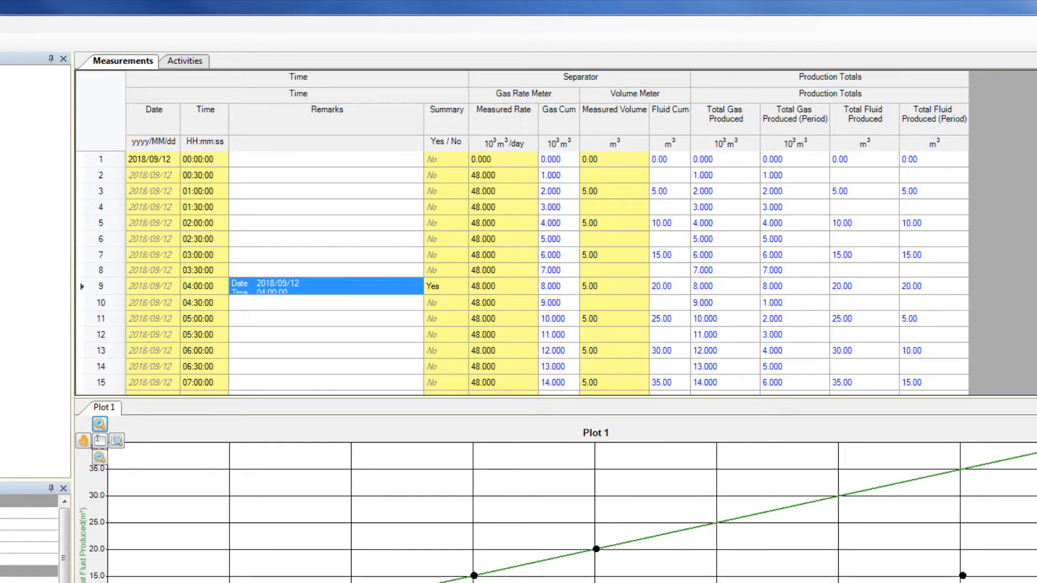
- Copy the BlackBerry summary of the 08:00:00 row to the clipboard
scroll(522, 275, down, 1)
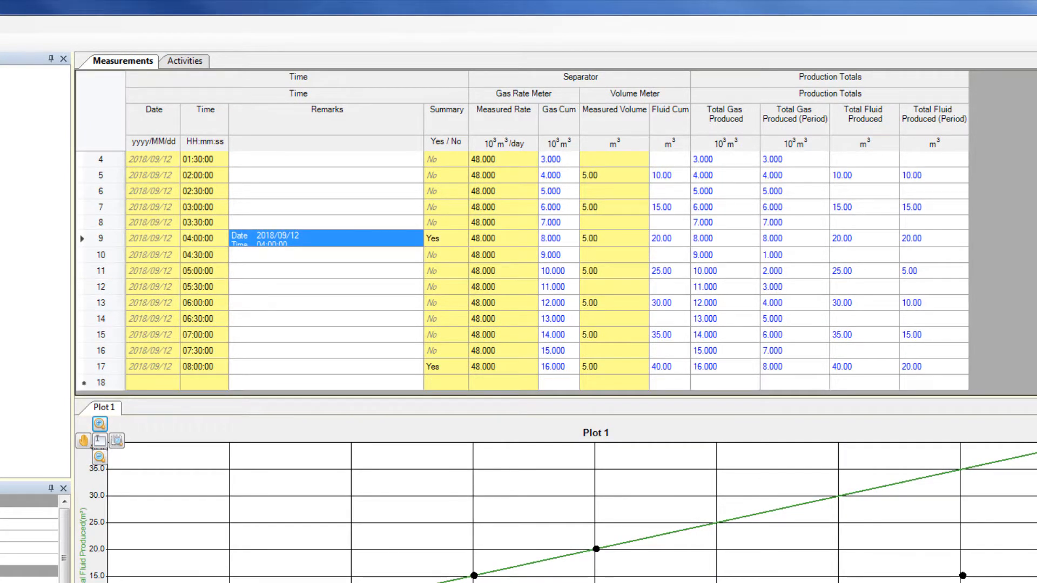
click(116, 367)
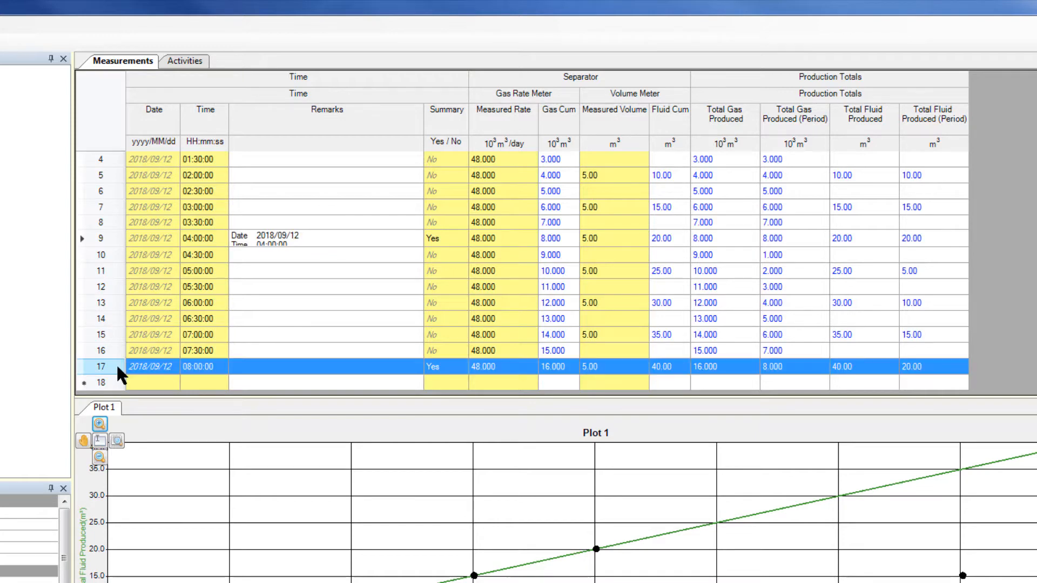
right_click(116, 365)
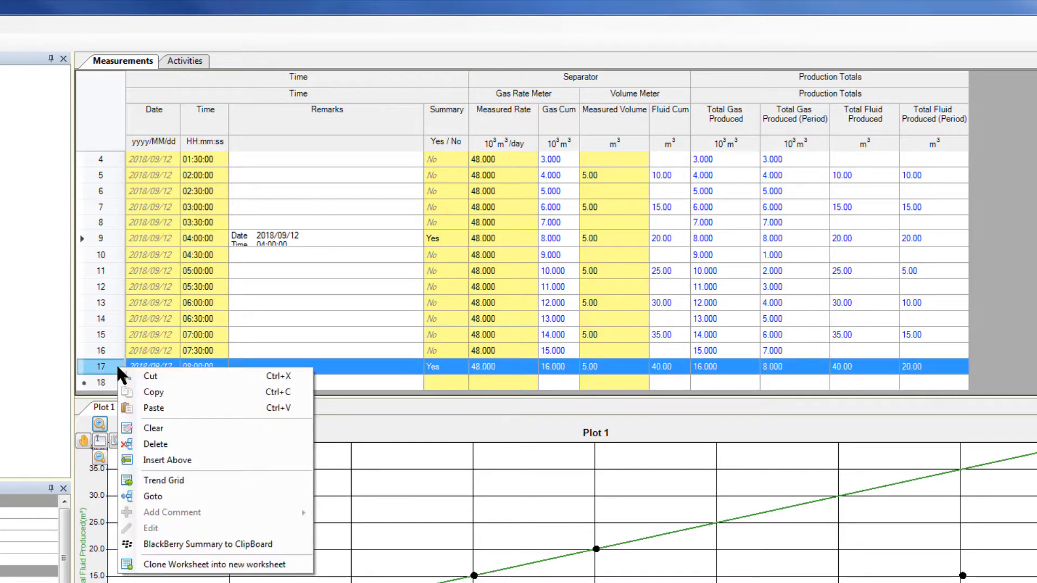
click(205, 544)
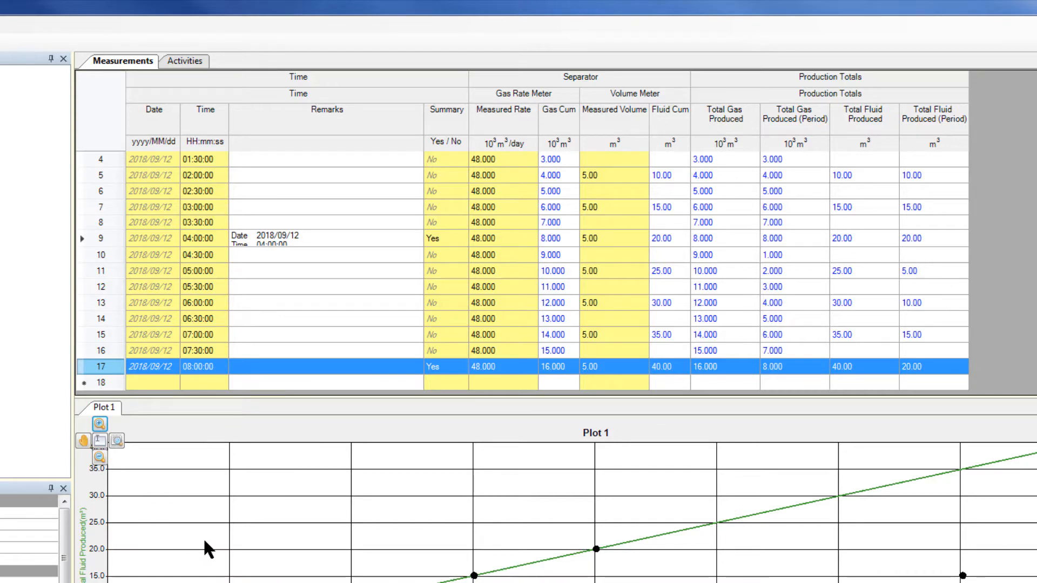
- Paste the copied summary into the 08:00:00 row's remark using the Expanded Cell Editor and save it
right_click(305, 370)
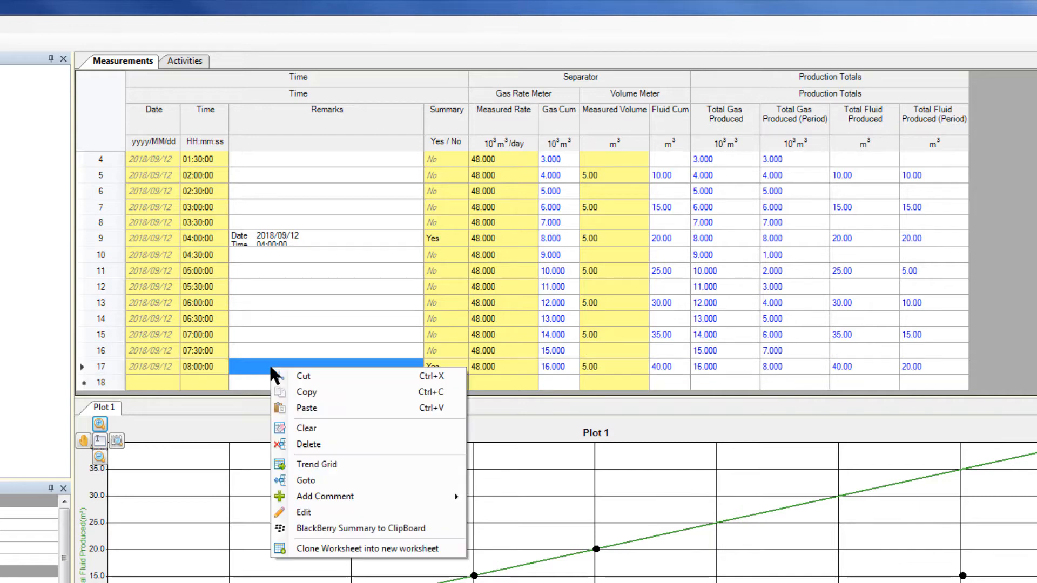
click(306, 508)
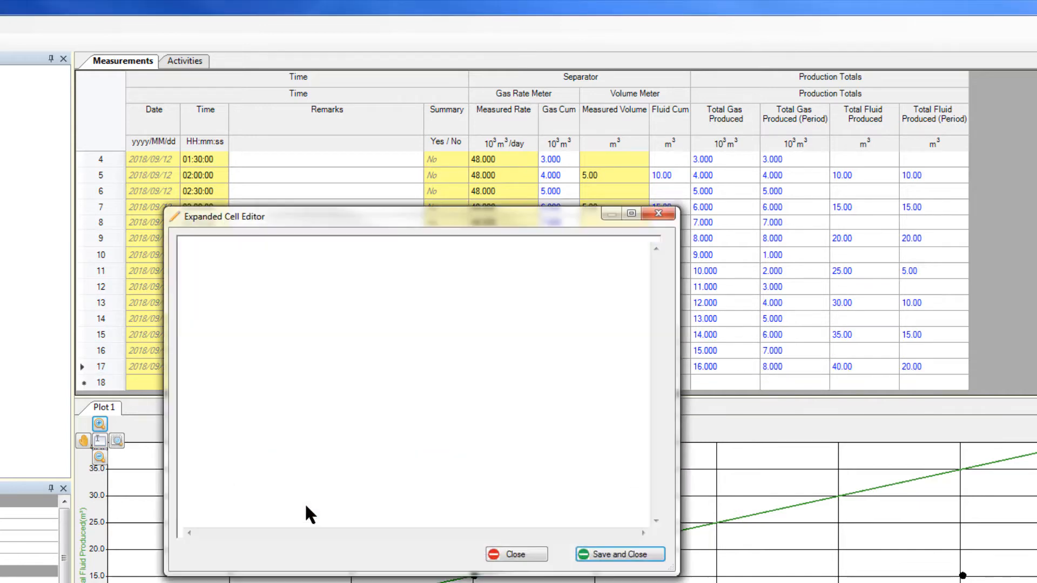
right_click(304, 338)
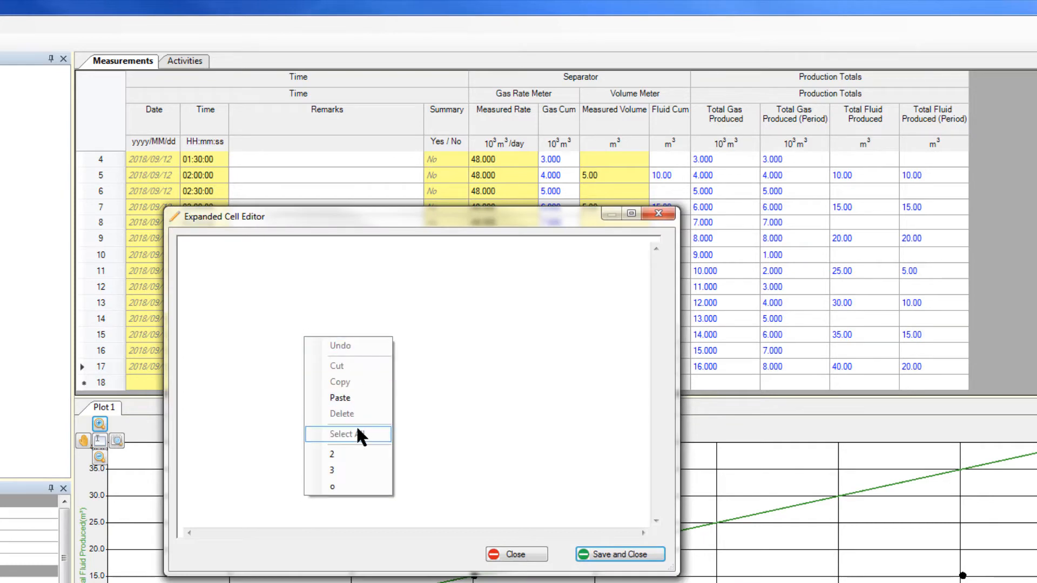
click(340, 398)
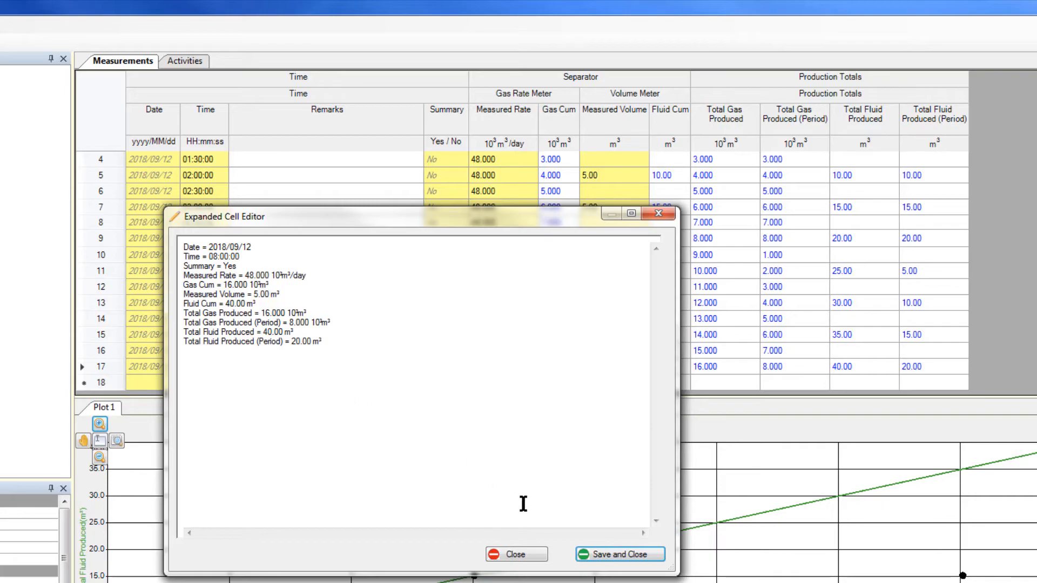
click(608, 553)
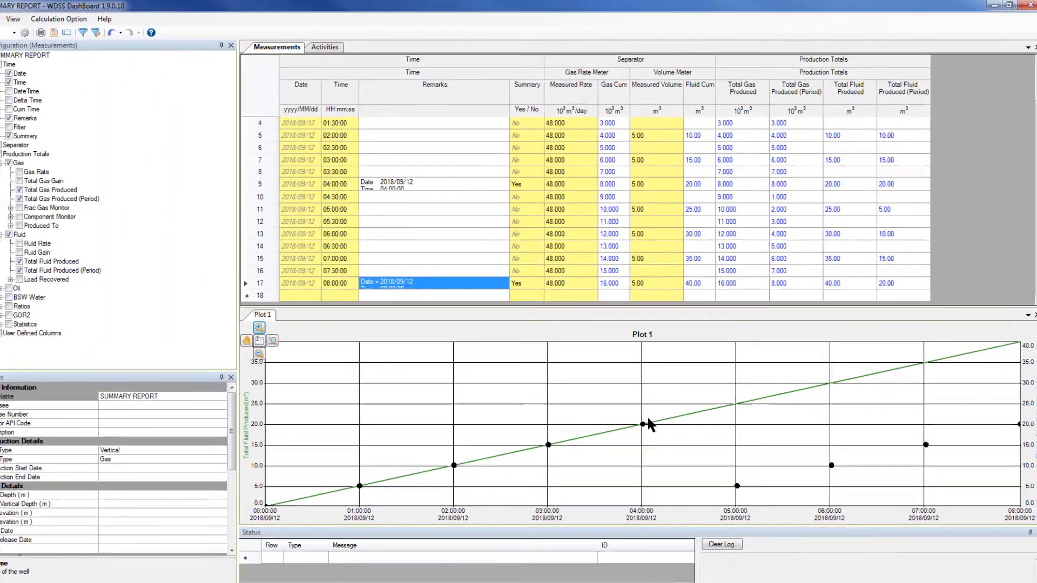